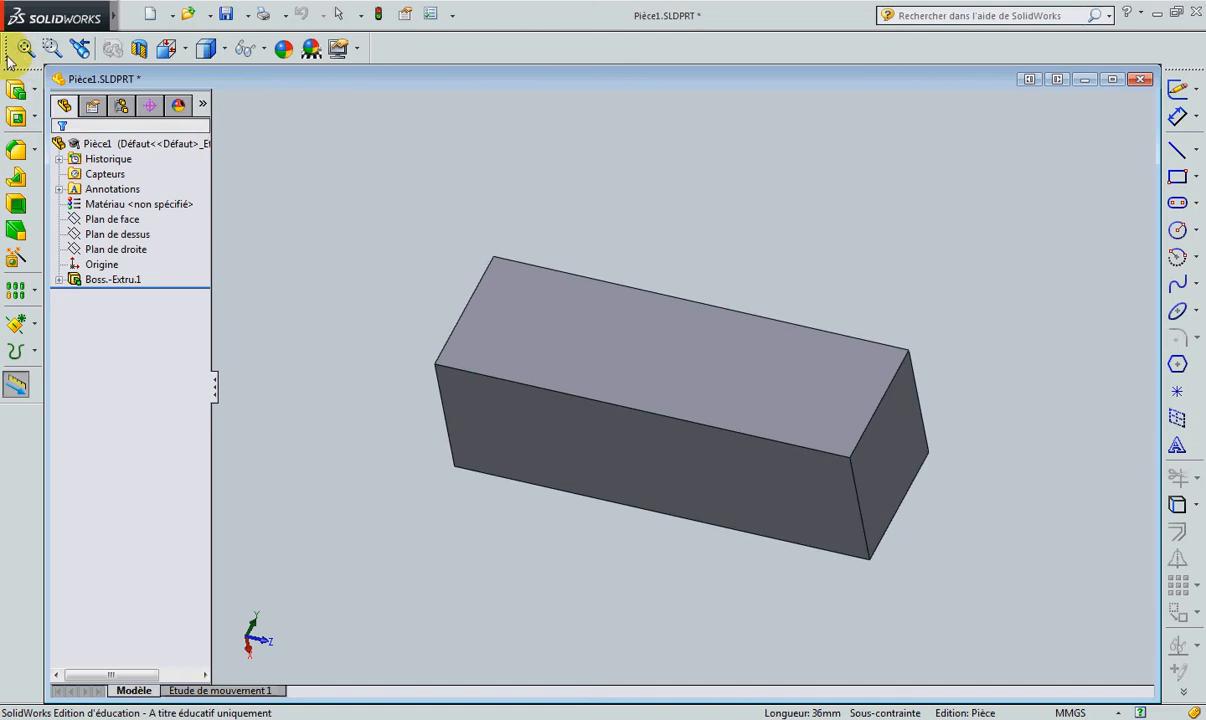
# Reposition the view toolbar beside the model's toolbars' centre and add the command that rotates the model view to it
pyautogui.moveTo(8, 58); pyautogui.dragTo(237, 57)
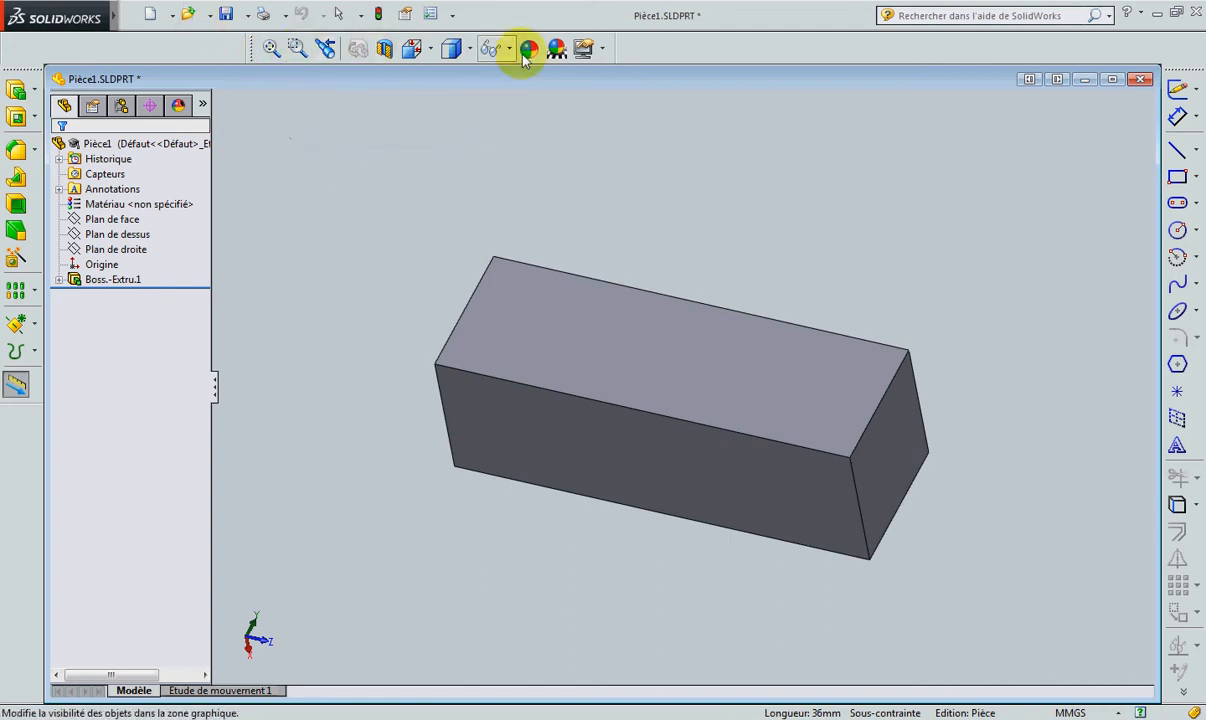
pyautogui.click(455, 15)
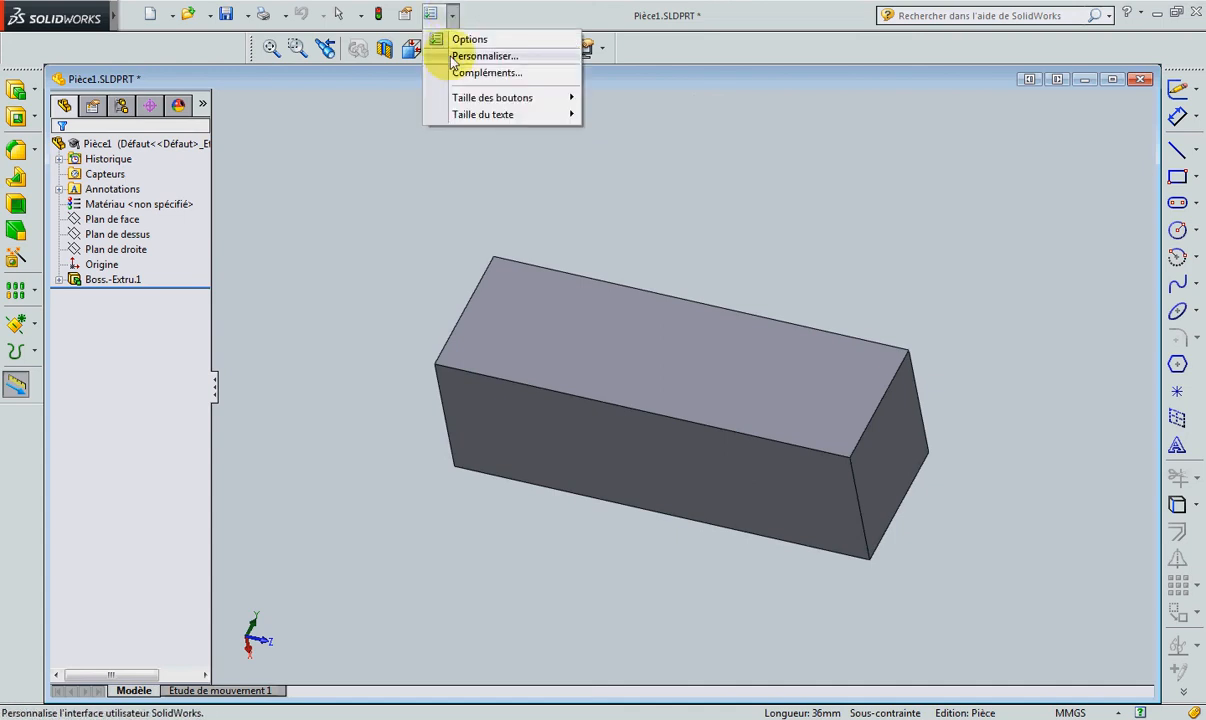
pyautogui.click(447, 56)
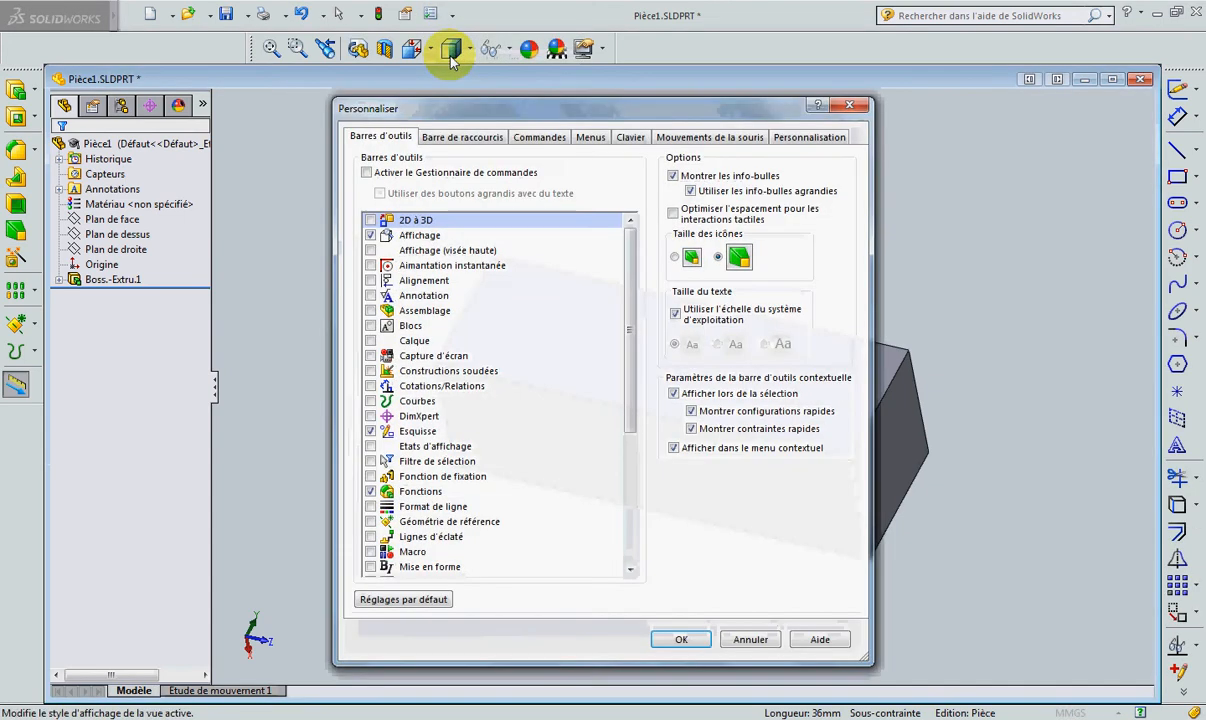
pyautogui.click(535, 137)
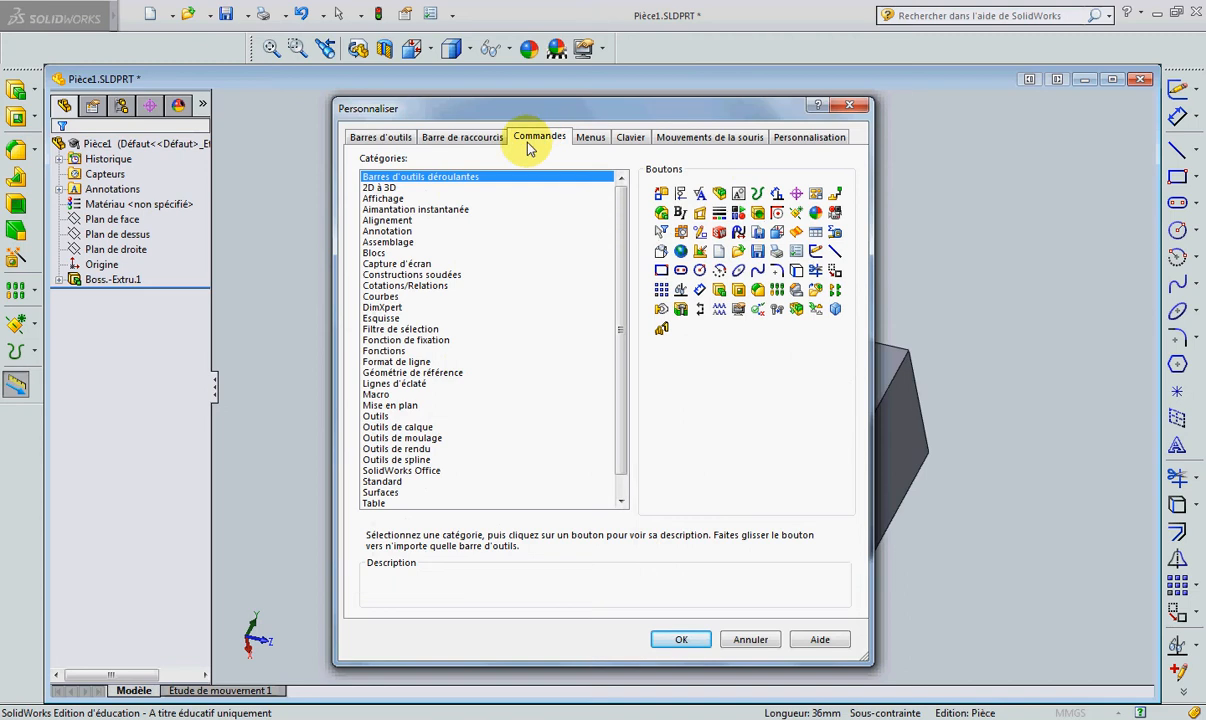
pyautogui.click(374, 199)
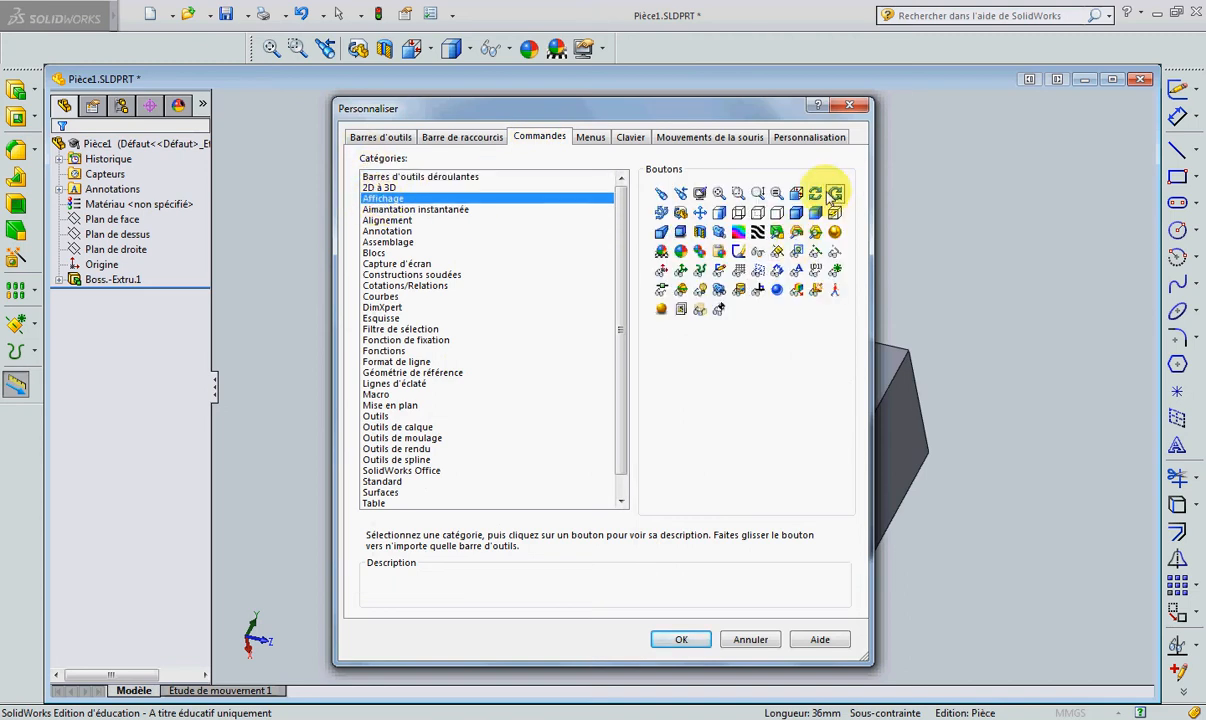
pyautogui.moveTo(815, 193); pyautogui.dragTo(322, 50)
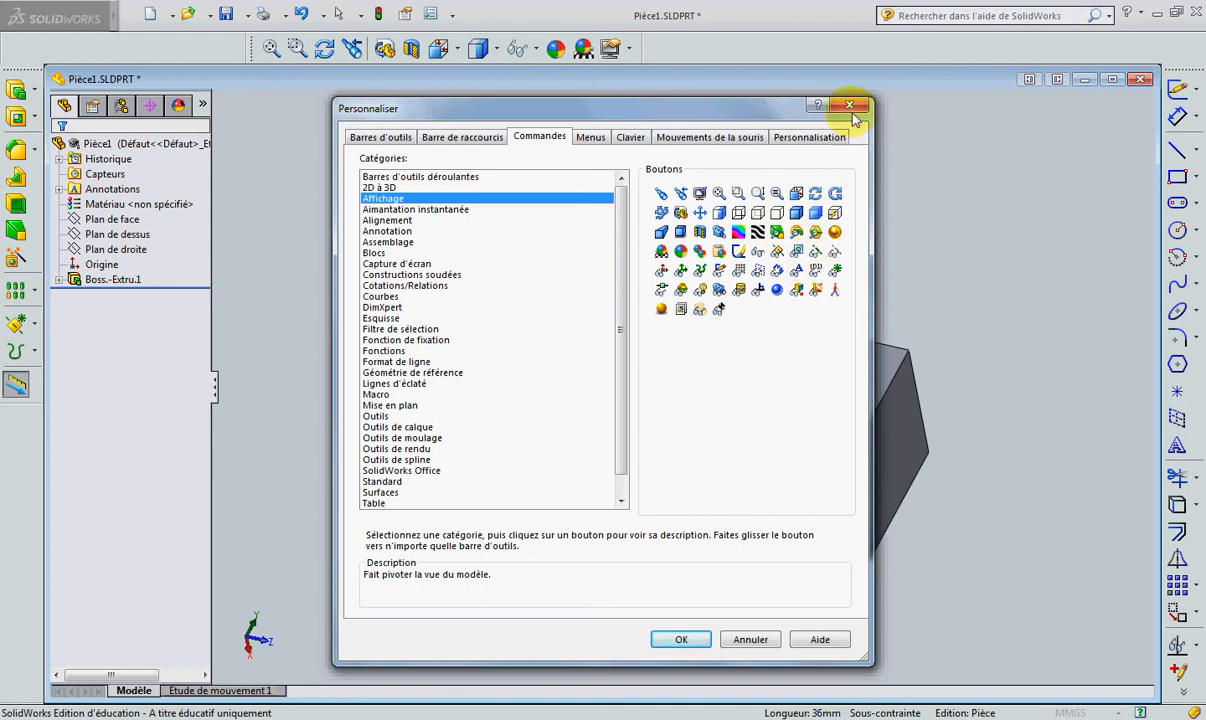
pyautogui.press('Escape')
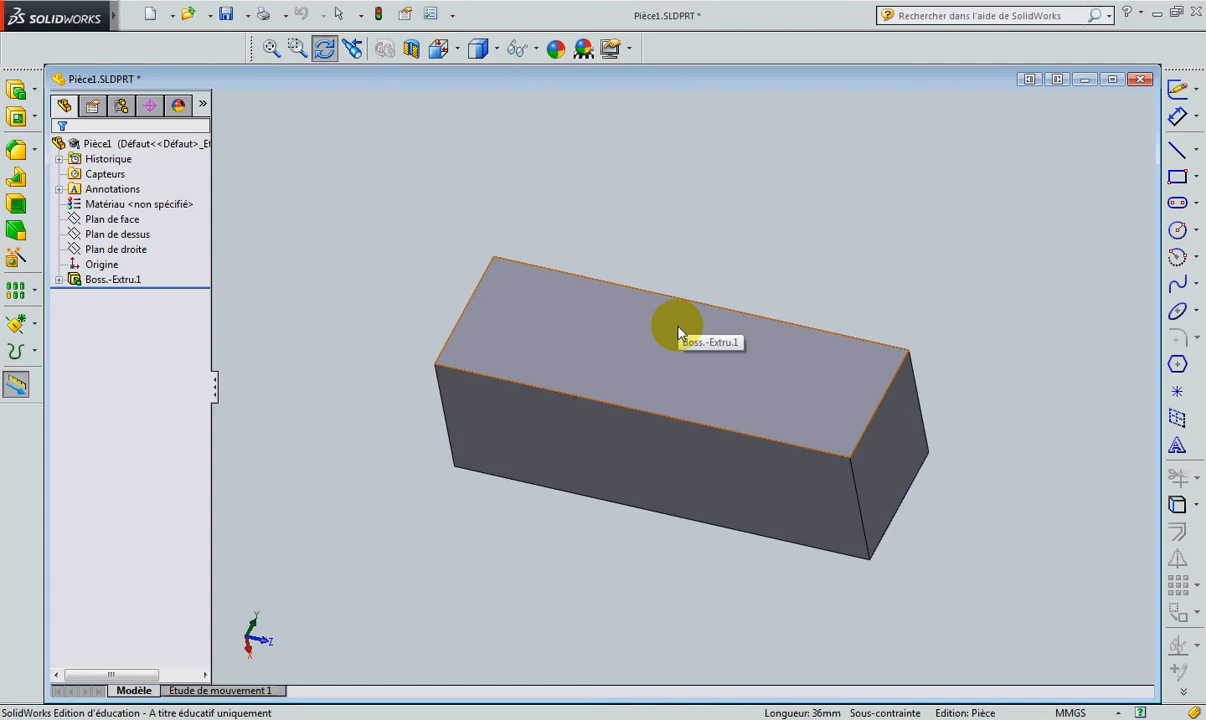
# Check the Etape 2 hole drawing in the Word document and orient the SolidWorks view normal to the block's long upper face
pyautogui.click(244, 716)
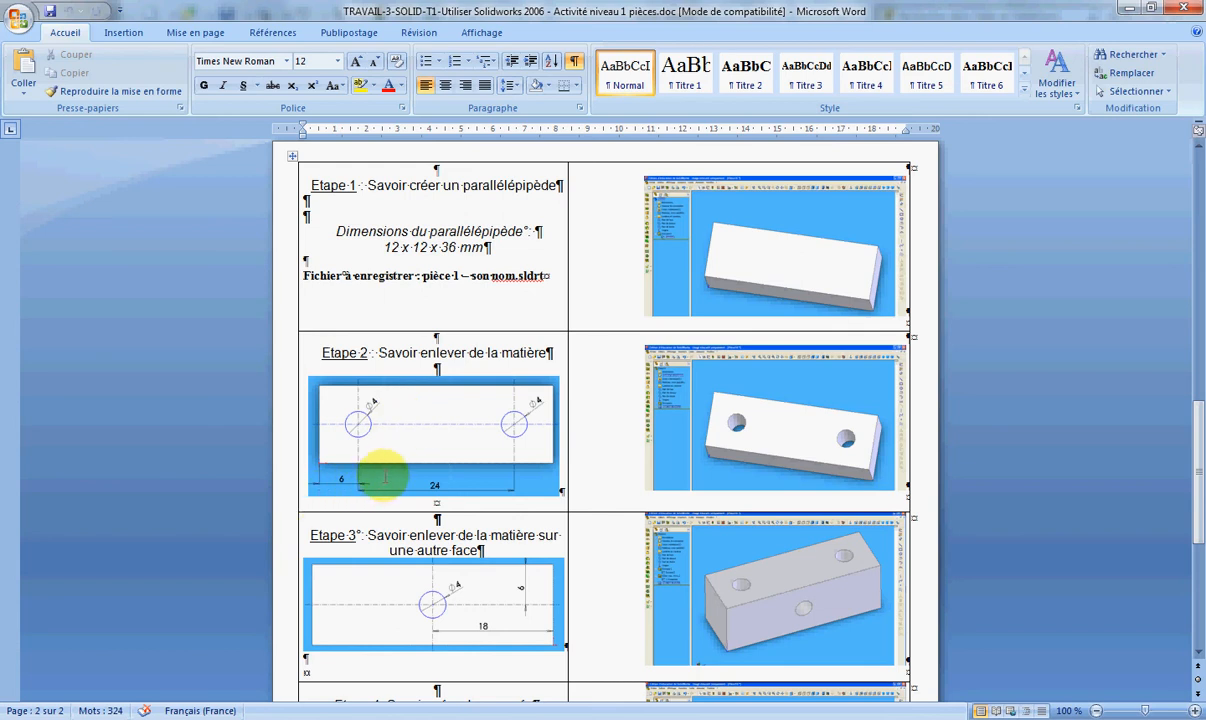
pyautogui.click(281, 718)
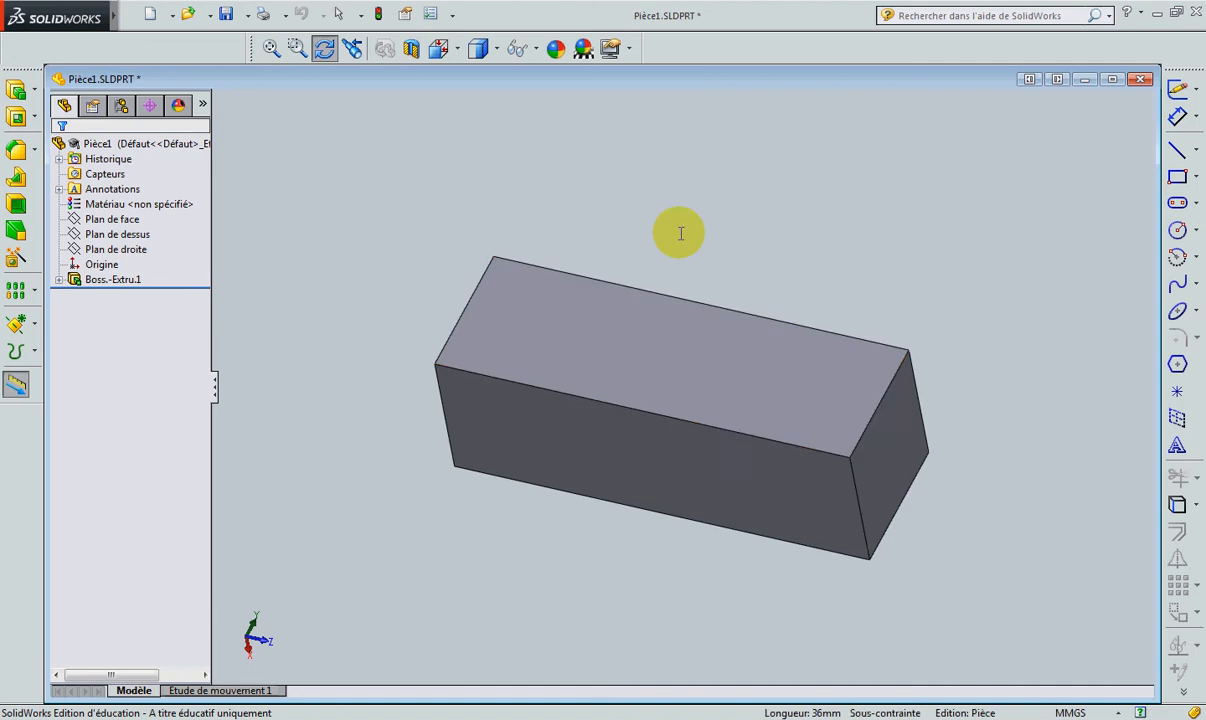
pyautogui.click(324, 48)
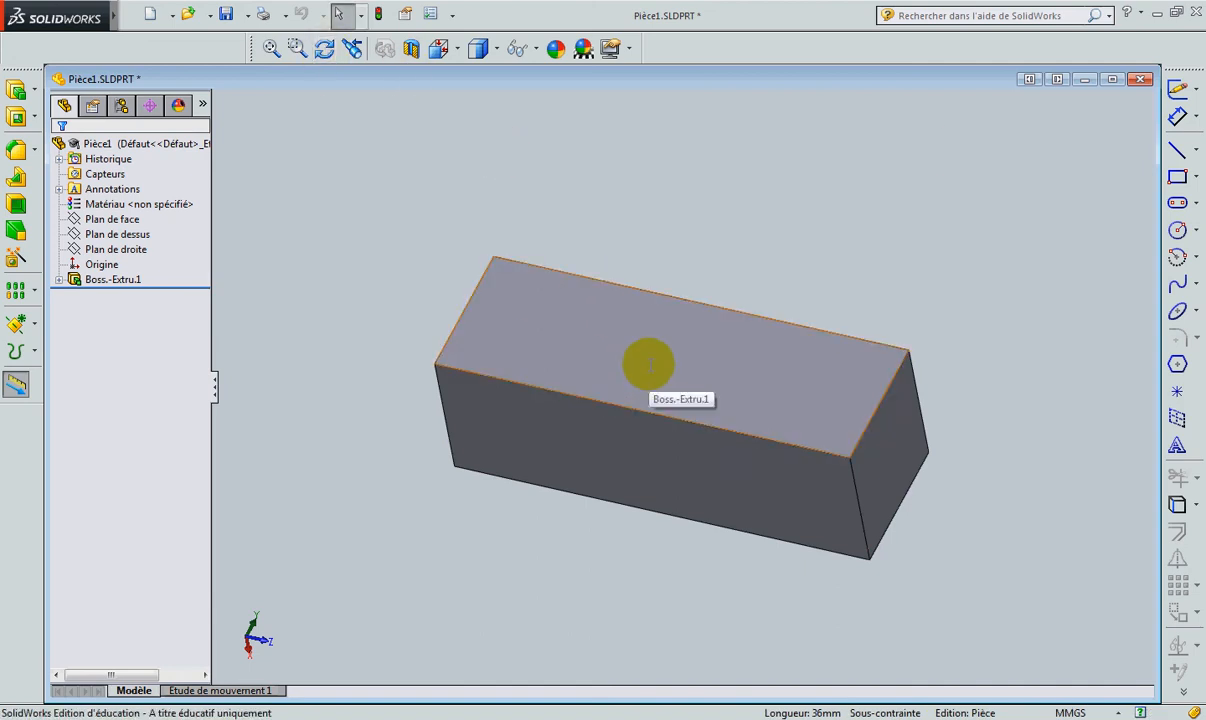
pyautogui.click(650, 365)
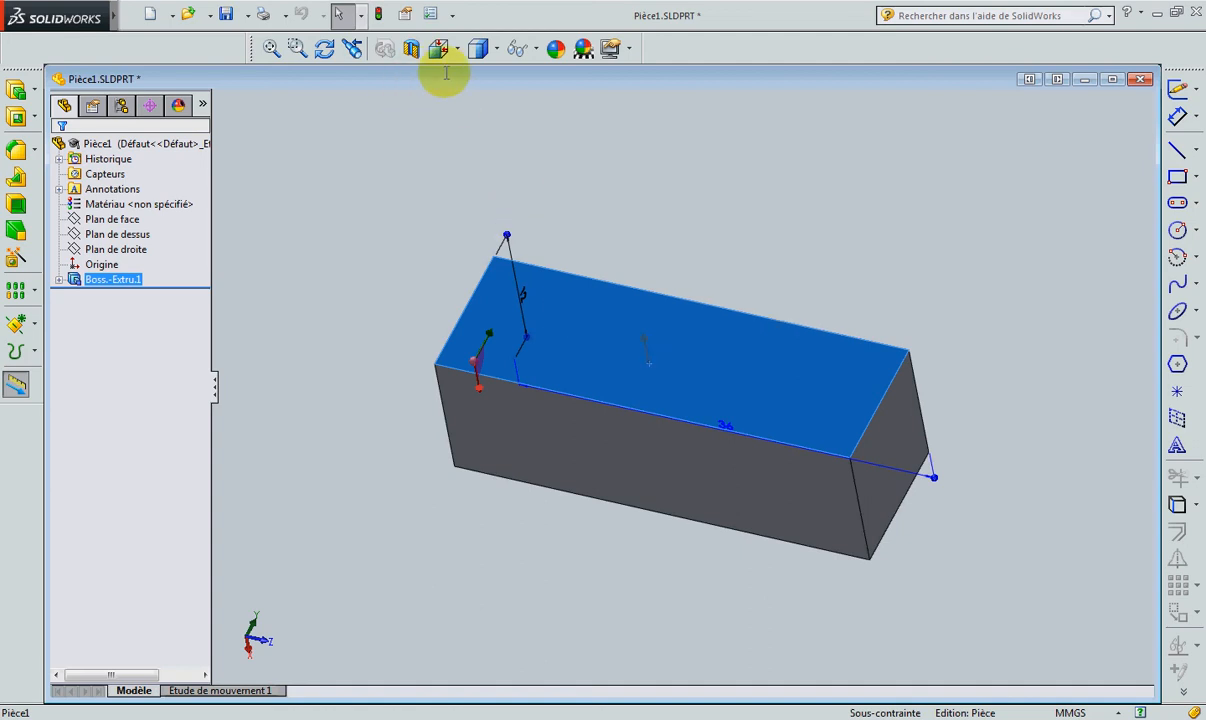
pyautogui.click(455, 48)
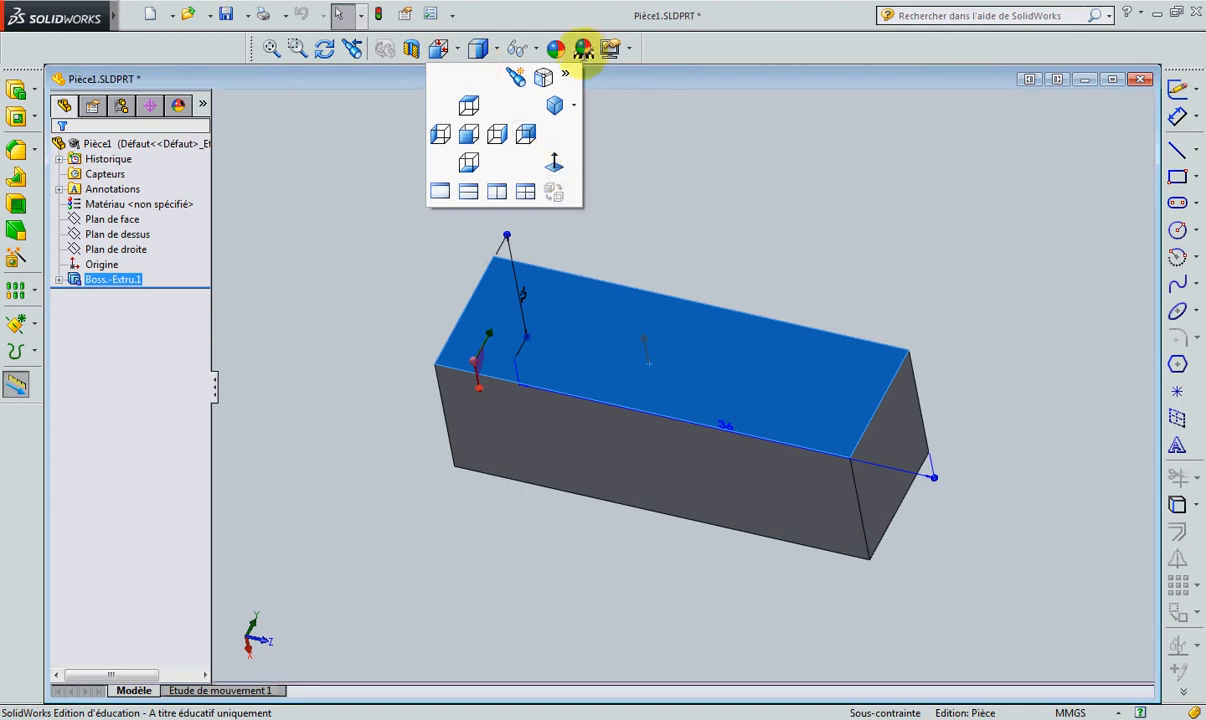
pyautogui.click(553, 163)
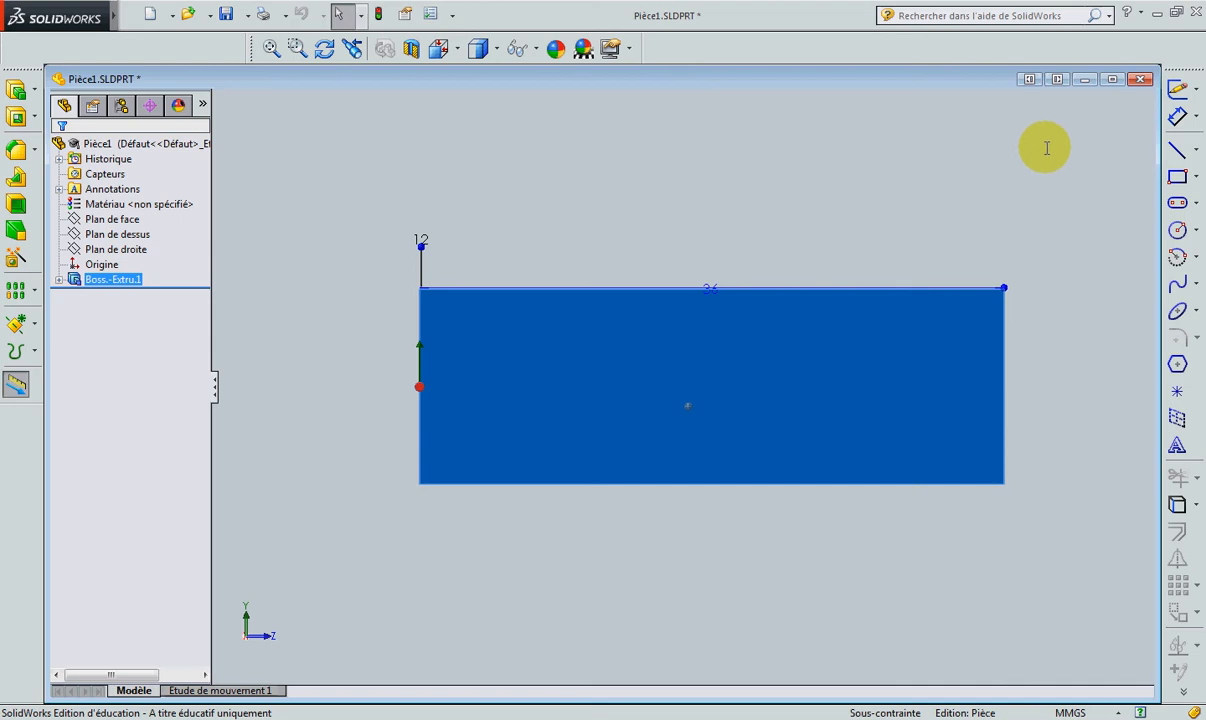
# Sketch a horizontal construction line on the selected face, joining the midpoints of its two short edges
pyautogui.click(1195, 150)
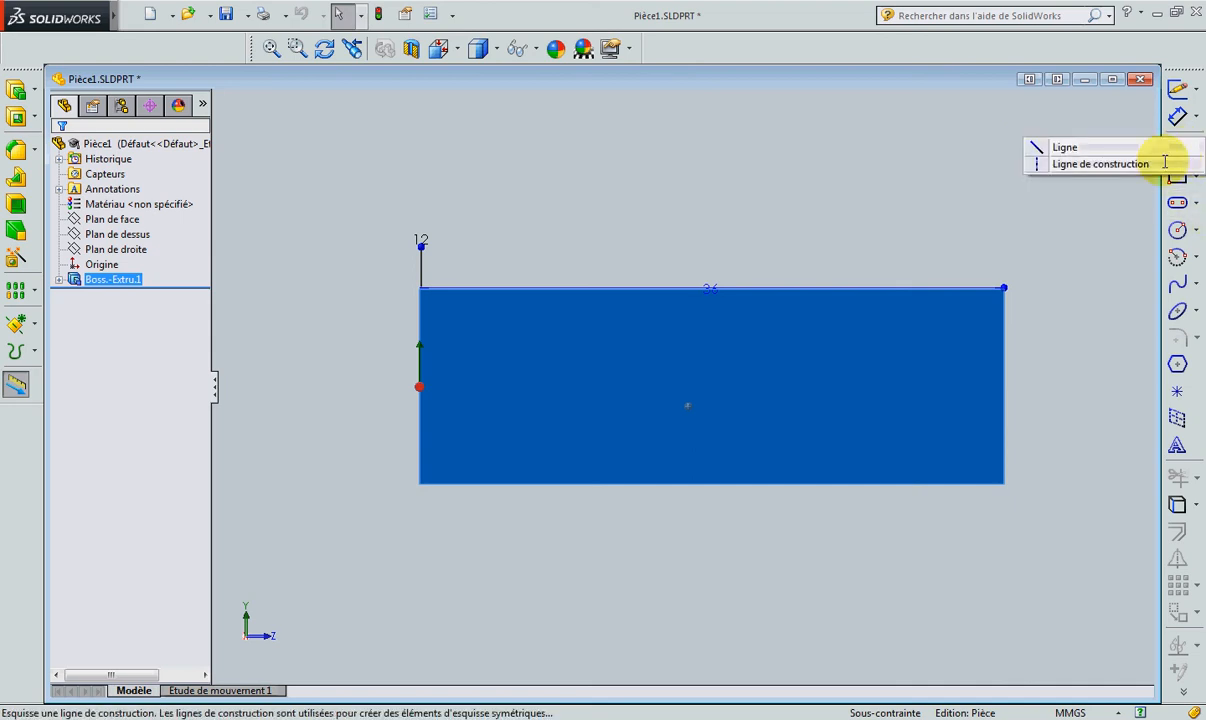
pyautogui.click(1160, 163)
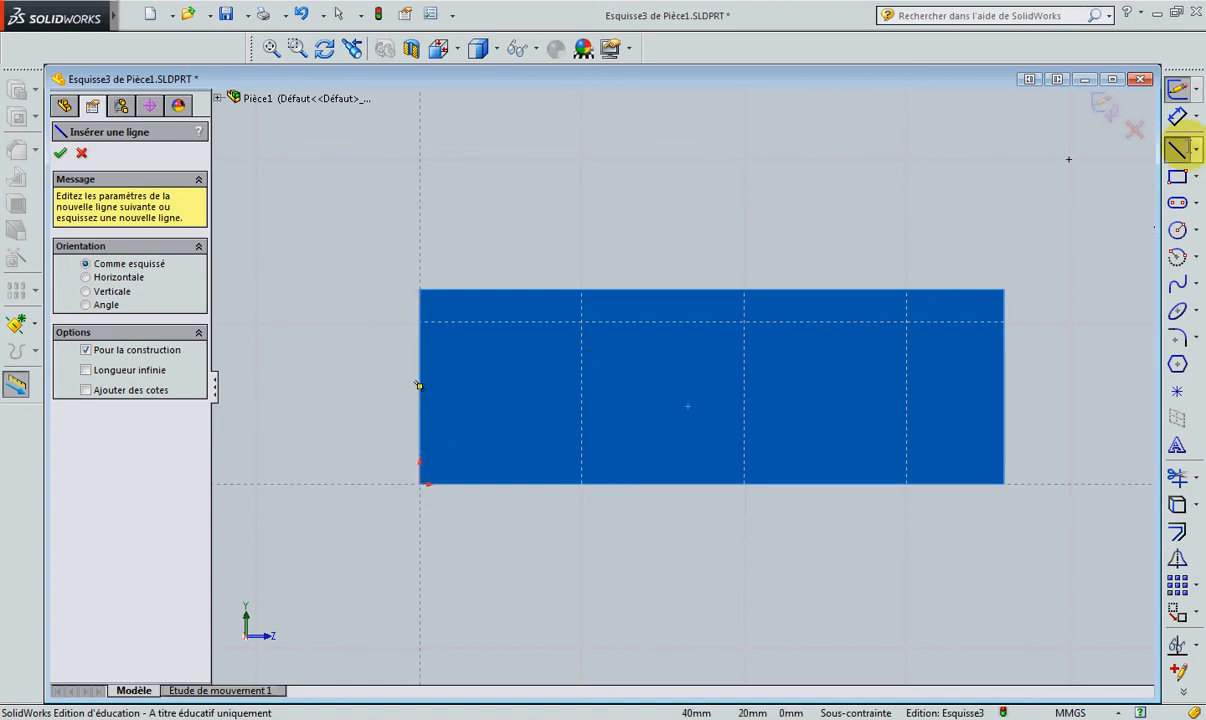
pyautogui.click(1196, 149)
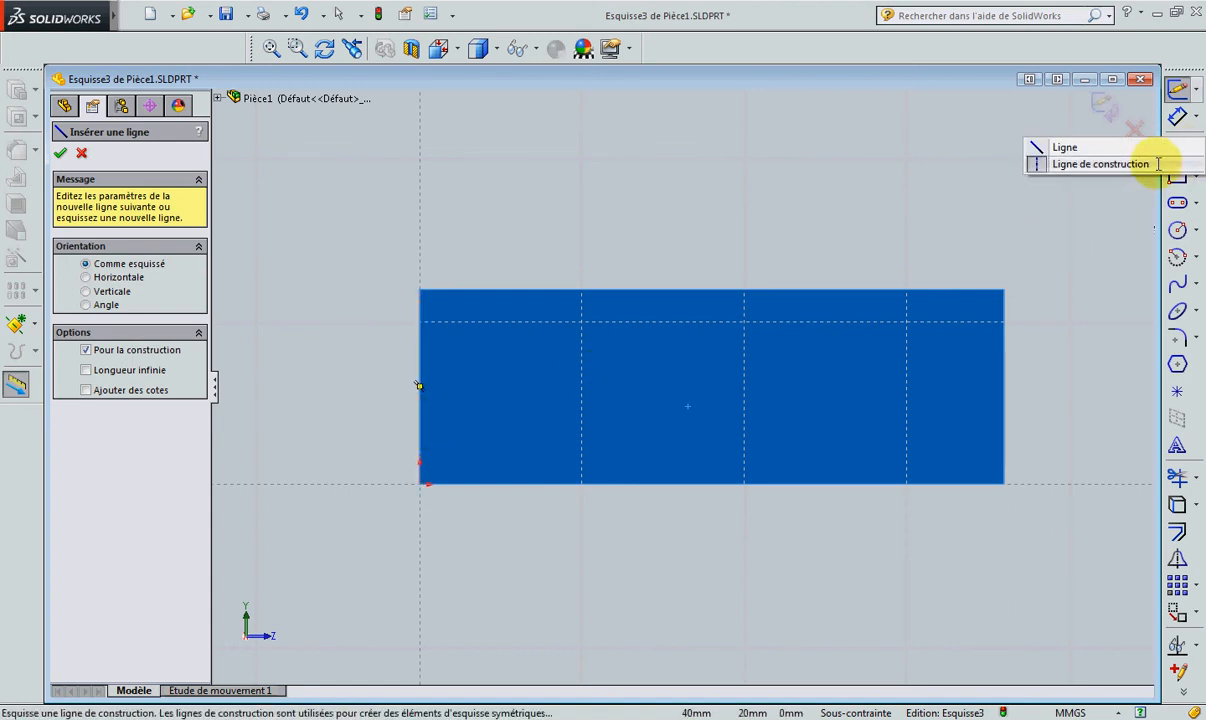
pyautogui.click(1157, 163)
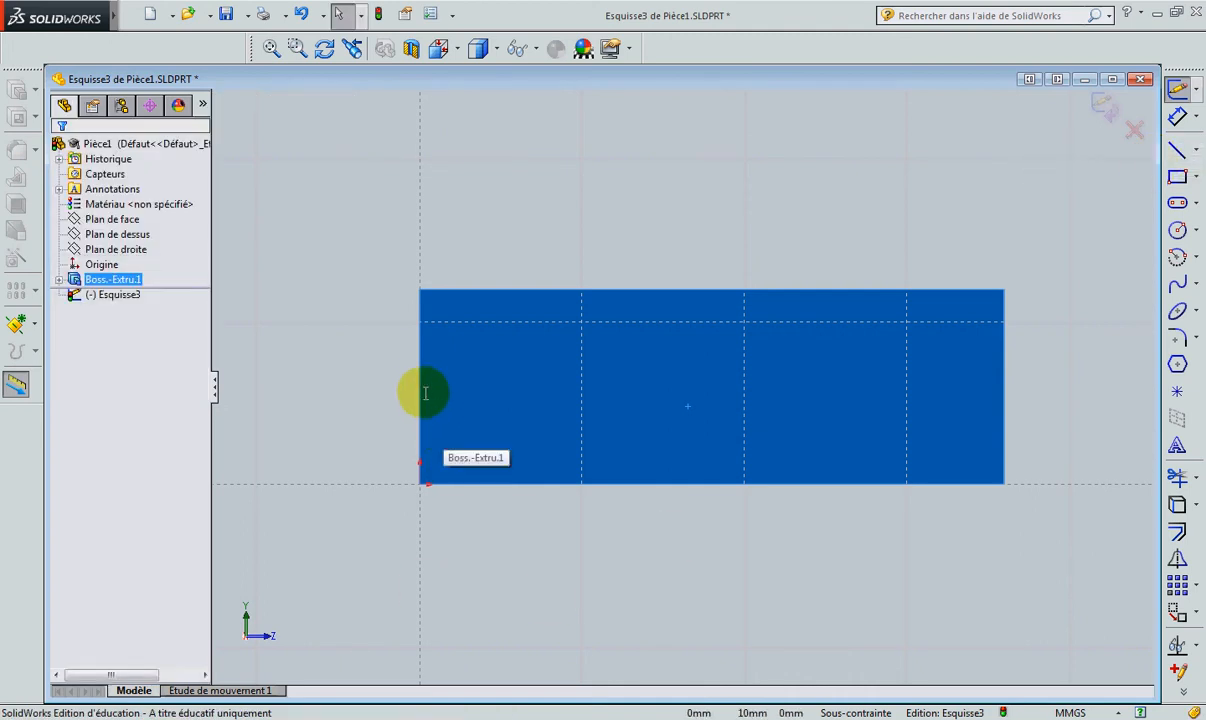
pyautogui.click(1196, 149)
pyautogui.click(1128, 163)
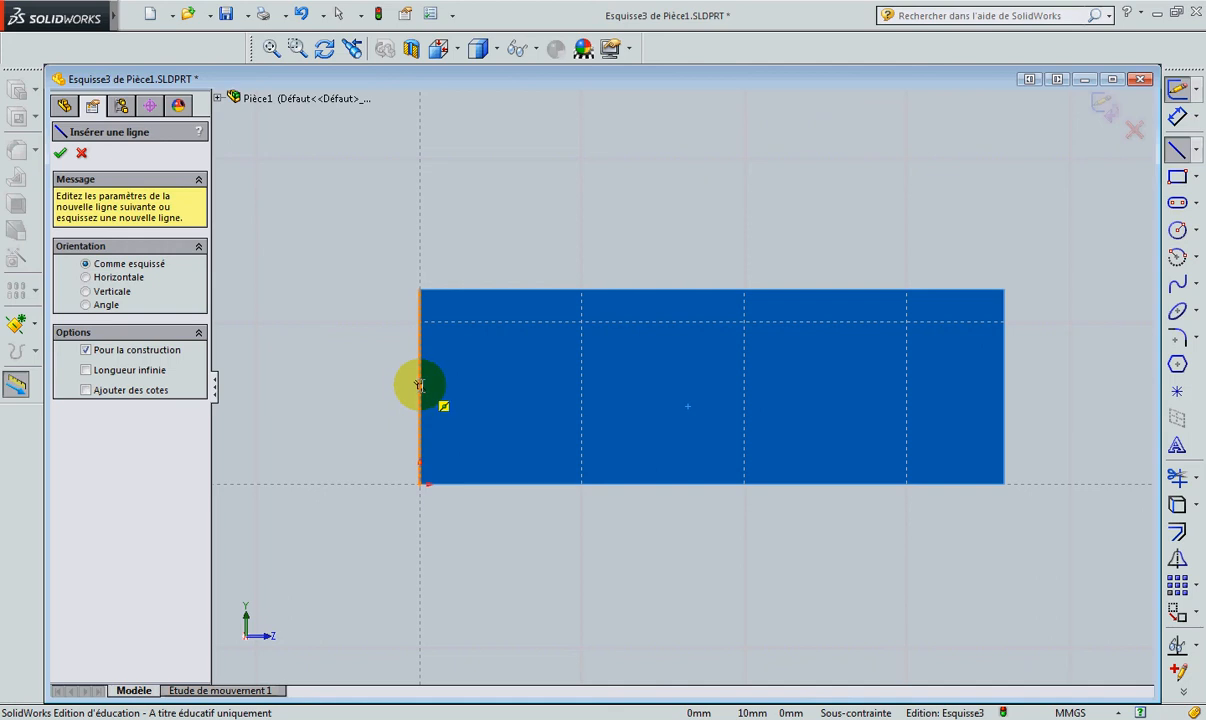
pyautogui.click(420, 385)
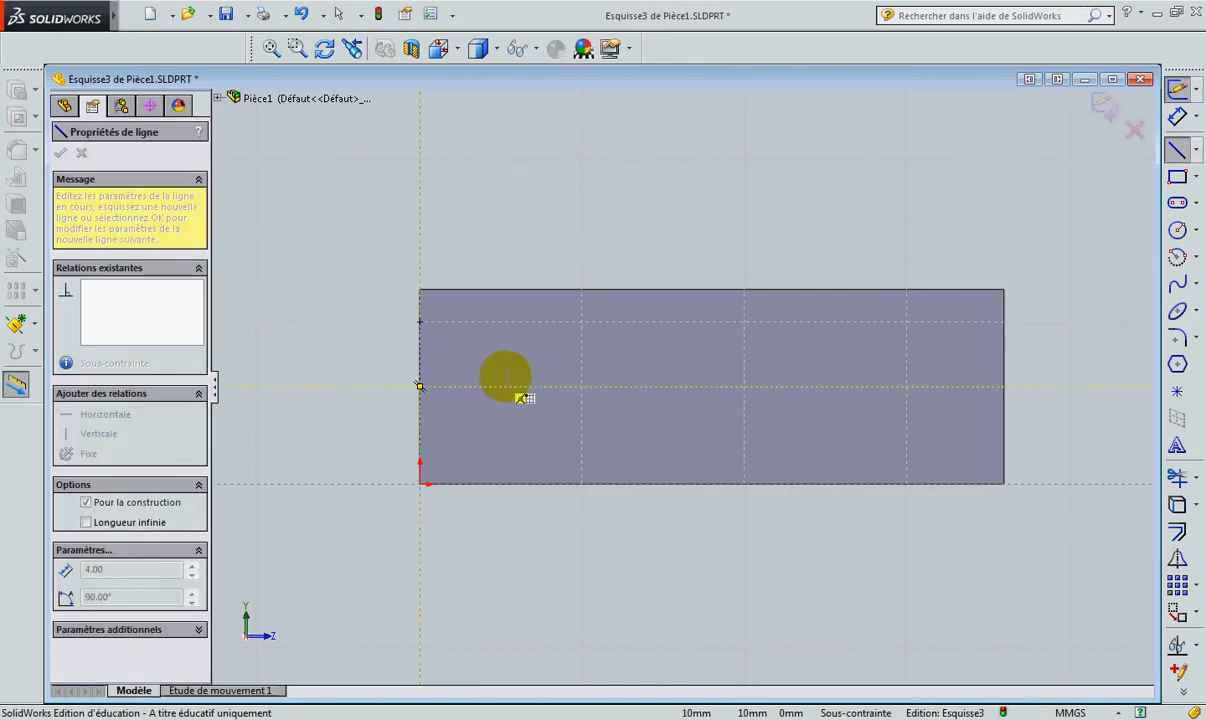
pyautogui.click(1004, 386)
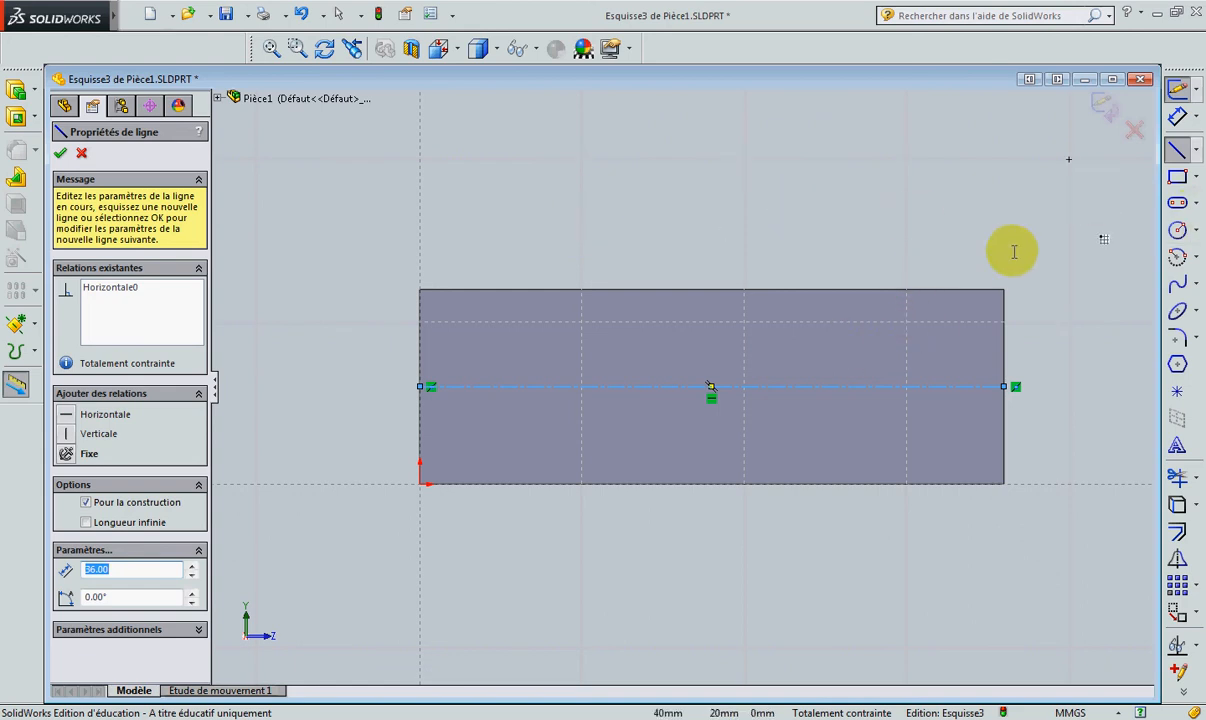
pyautogui.press('Escape')
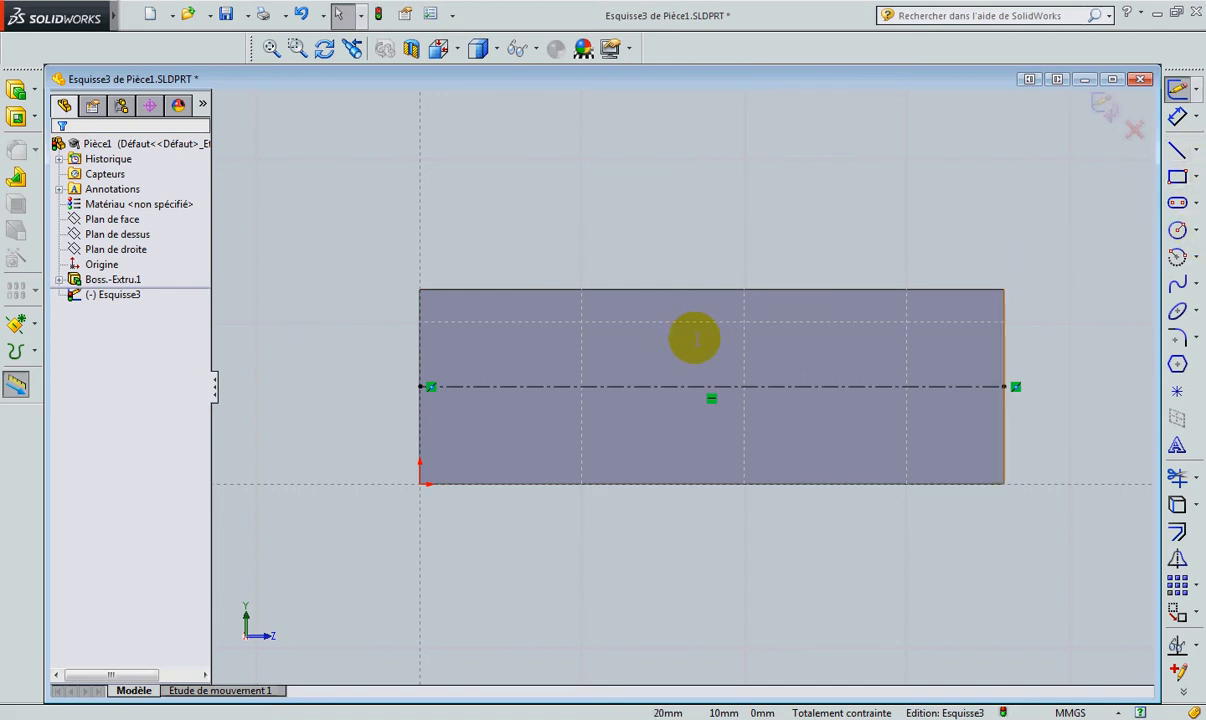
# Delete the construction line joining the midpoints of the short edges
pyautogui.click(665, 385)
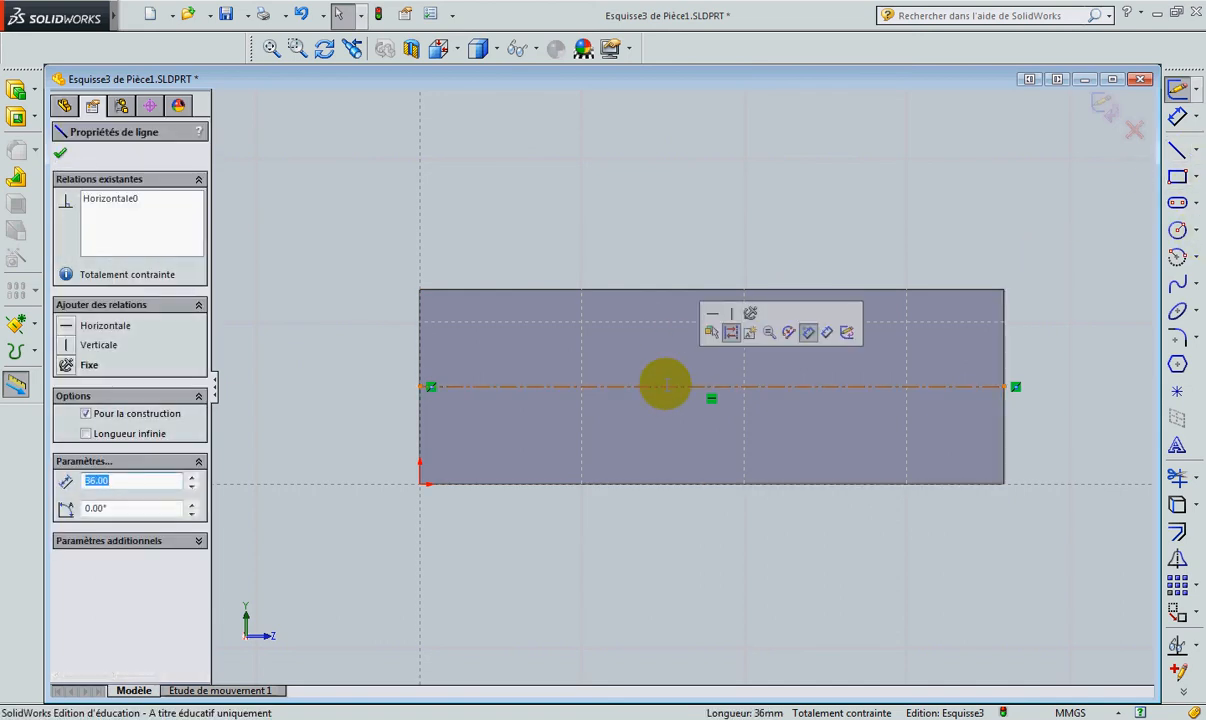
pyautogui.click(563, 586)
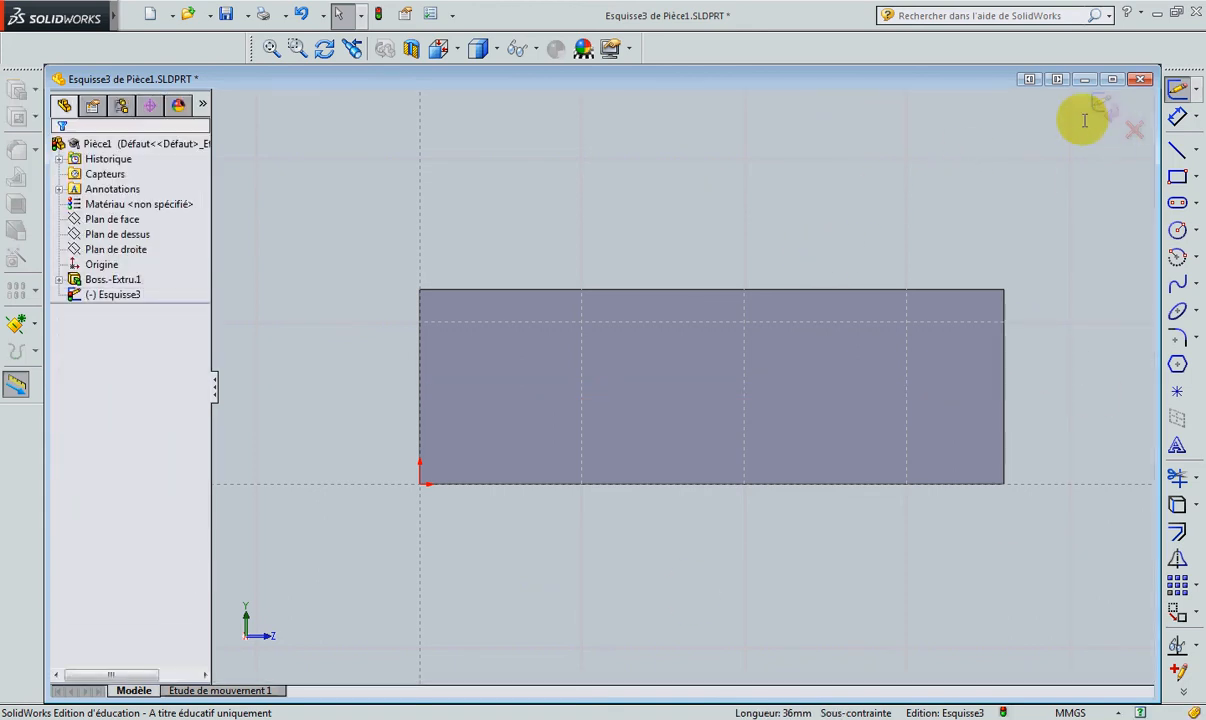
# Sketch a horizontal construction line from the midpoint of the short edge at the origin past the opposite edge, and delete the extra vertical segment
pyautogui.click(1196, 150)
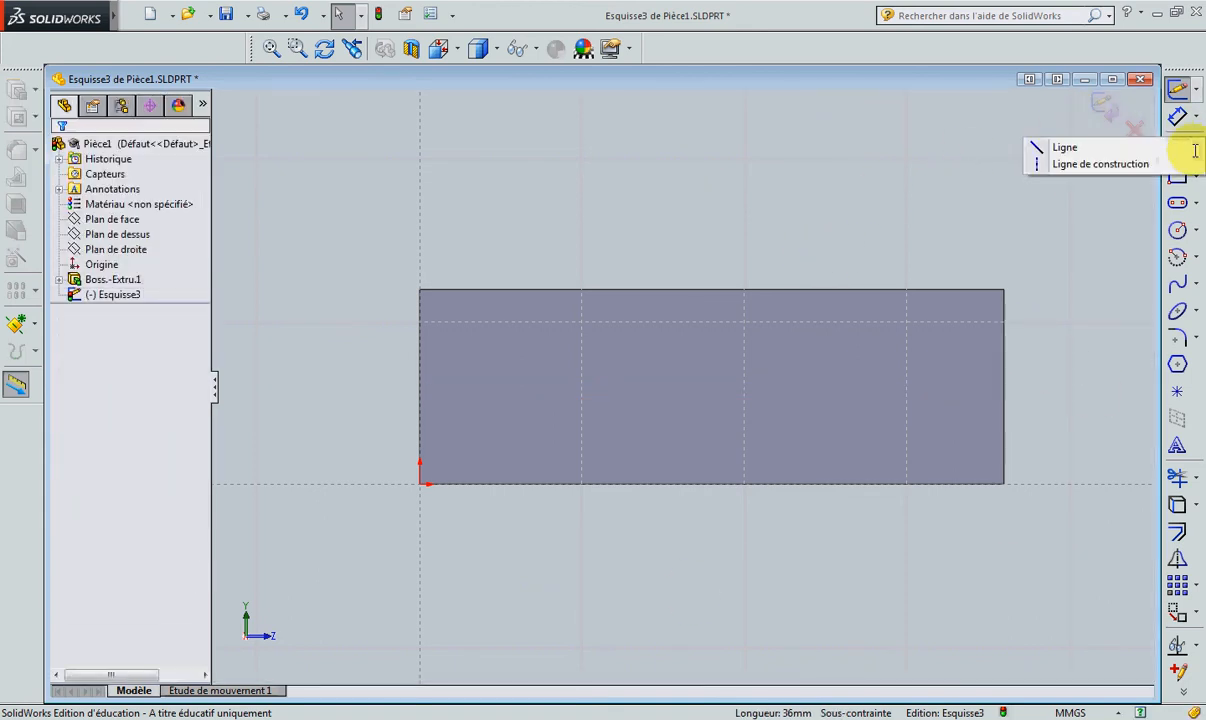
pyautogui.click(1134, 165)
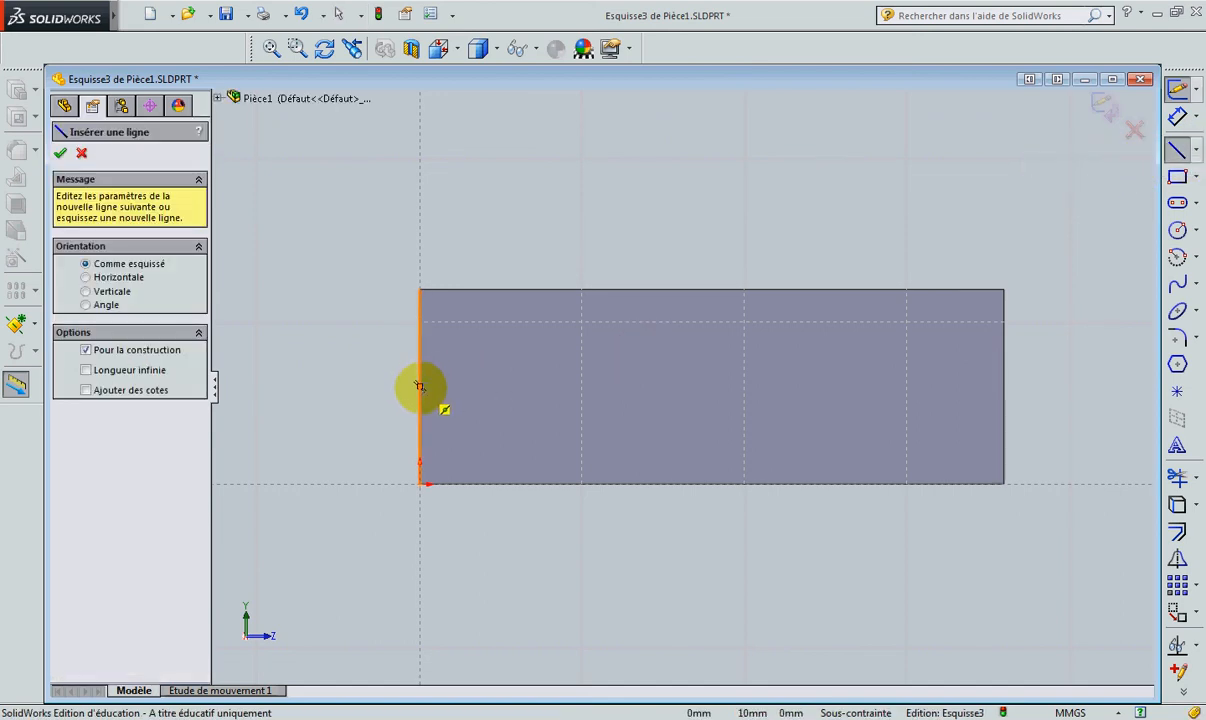
pyautogui.click(419, 385)
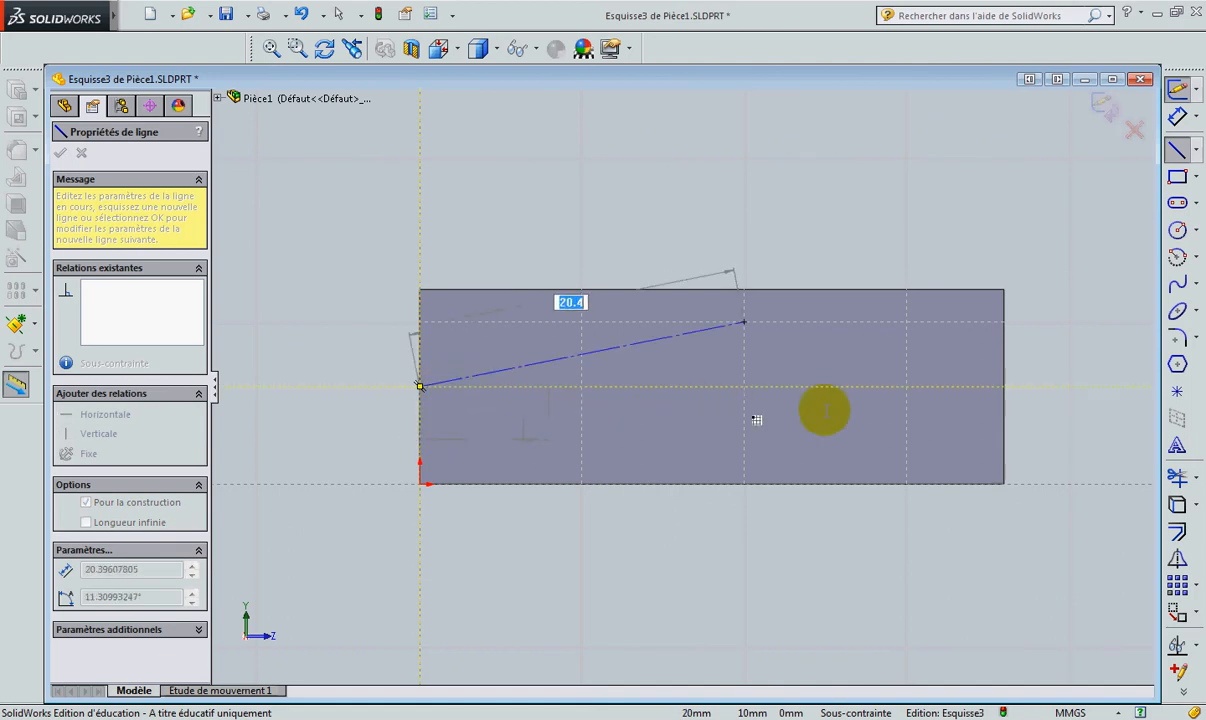
pyautogui.click(1044, 386)
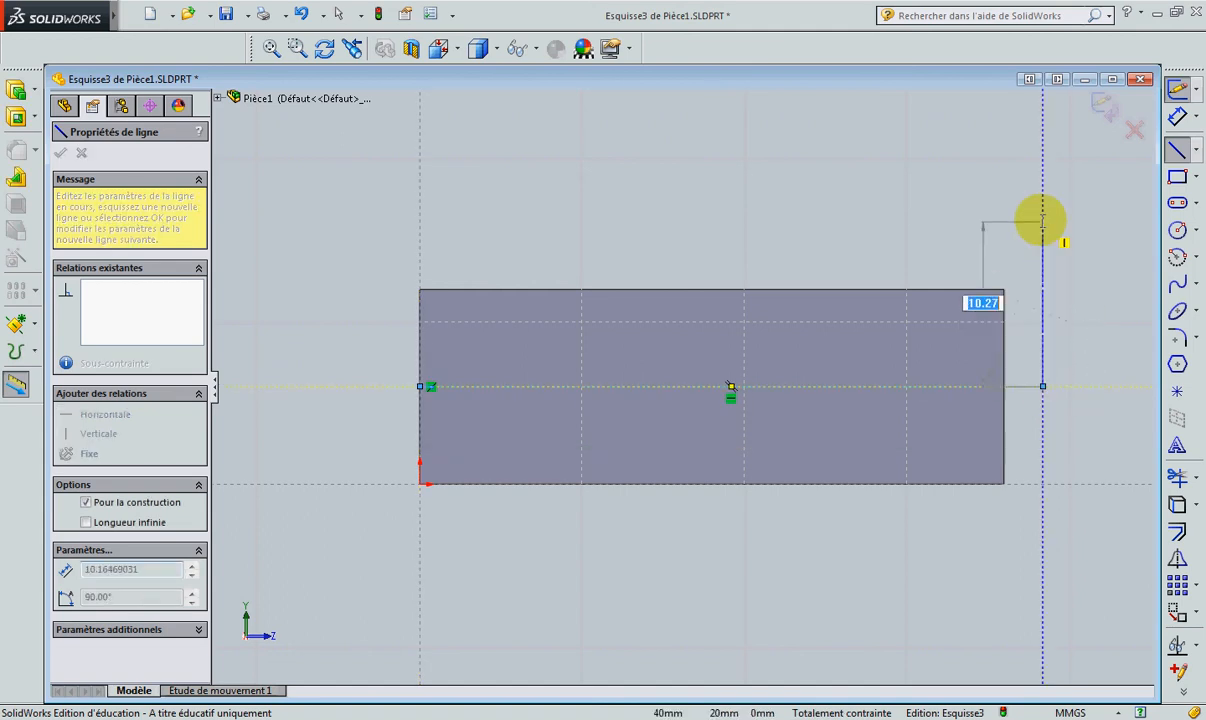
pyautogui.click(1043, 220)
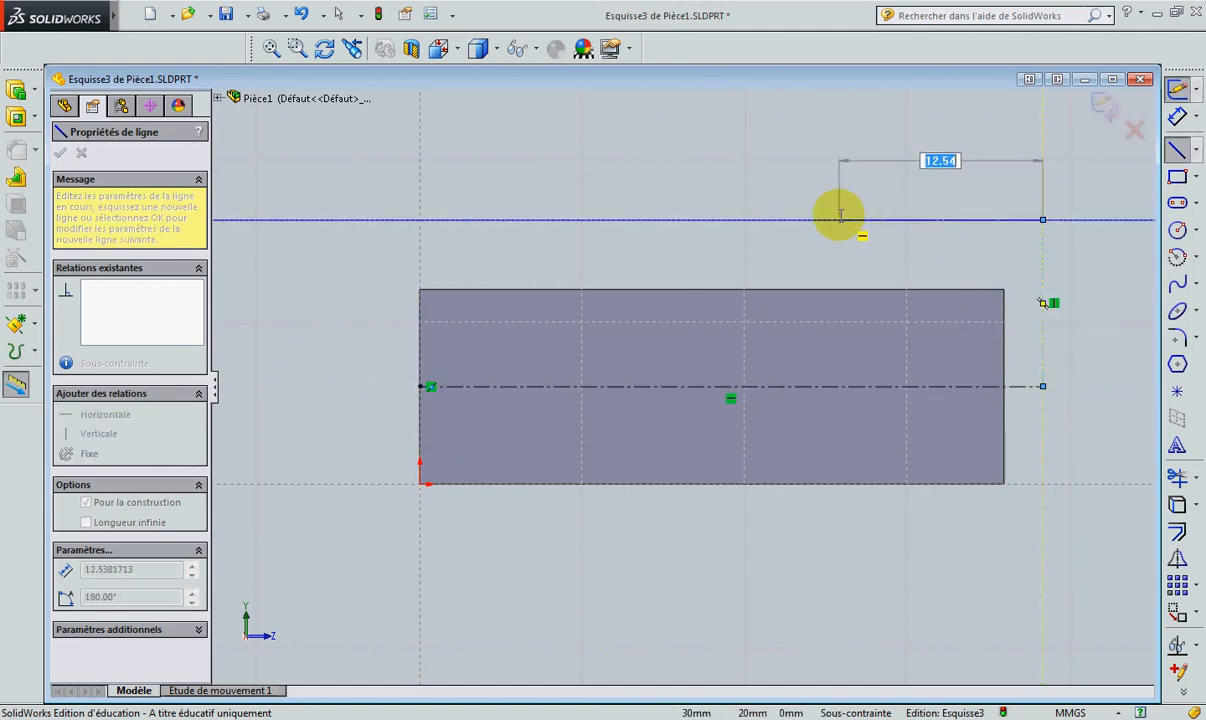
pyautogui.press('Escape')
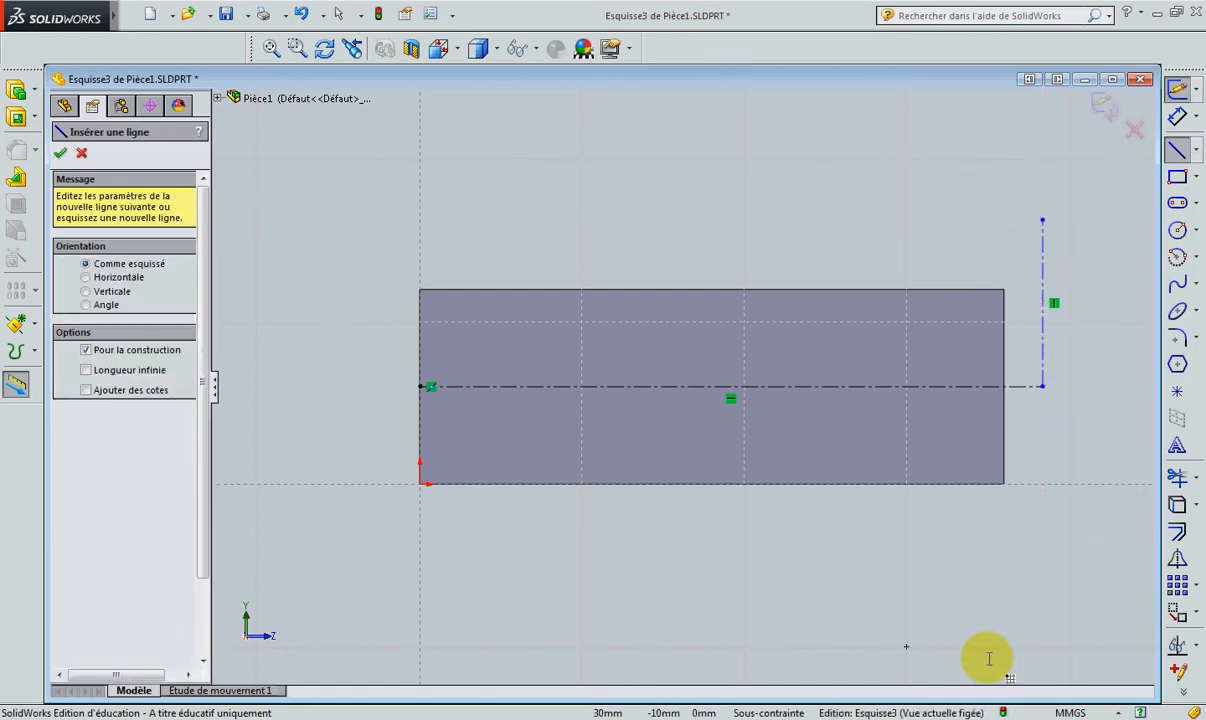
pyautogui.press('Escape')
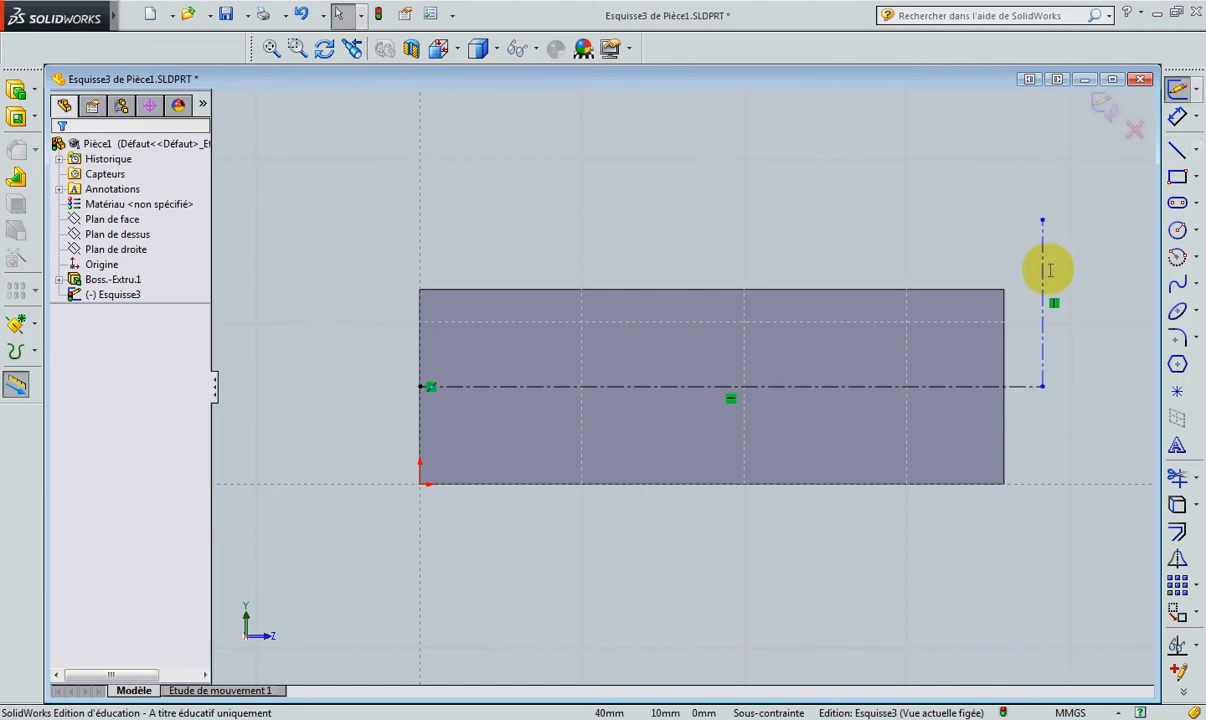
pyautogui.click(1042, 290)
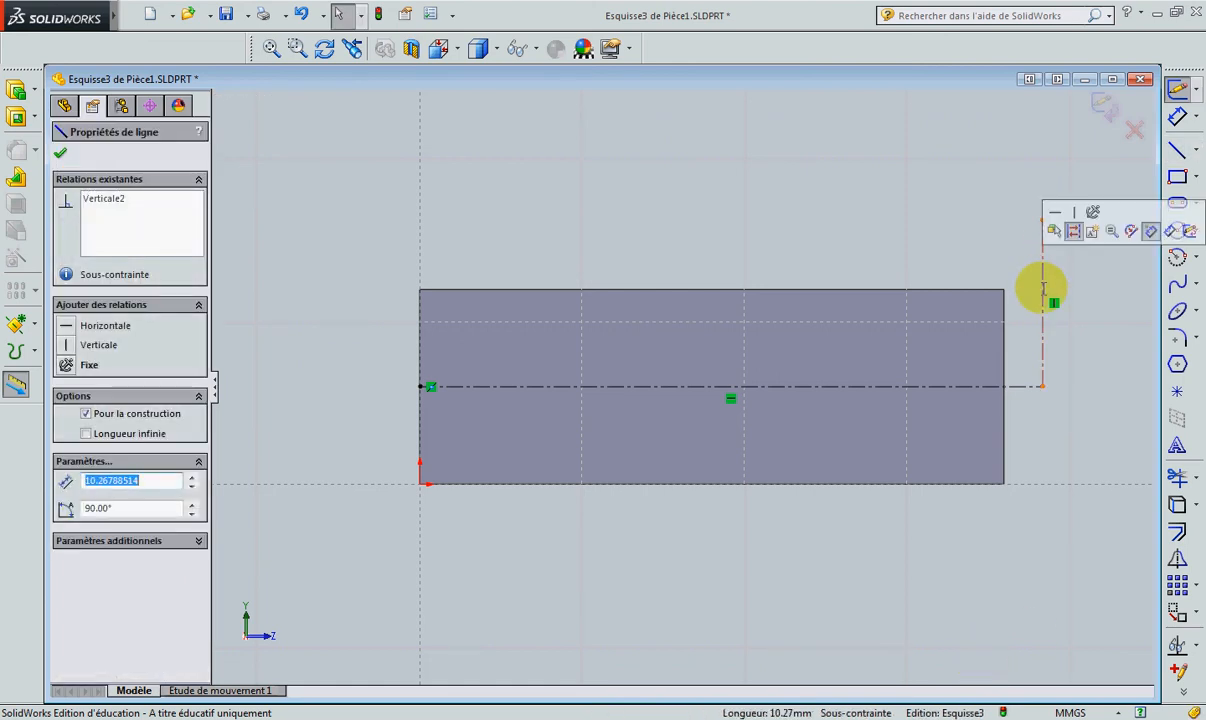
pyautogui.press('Delete')
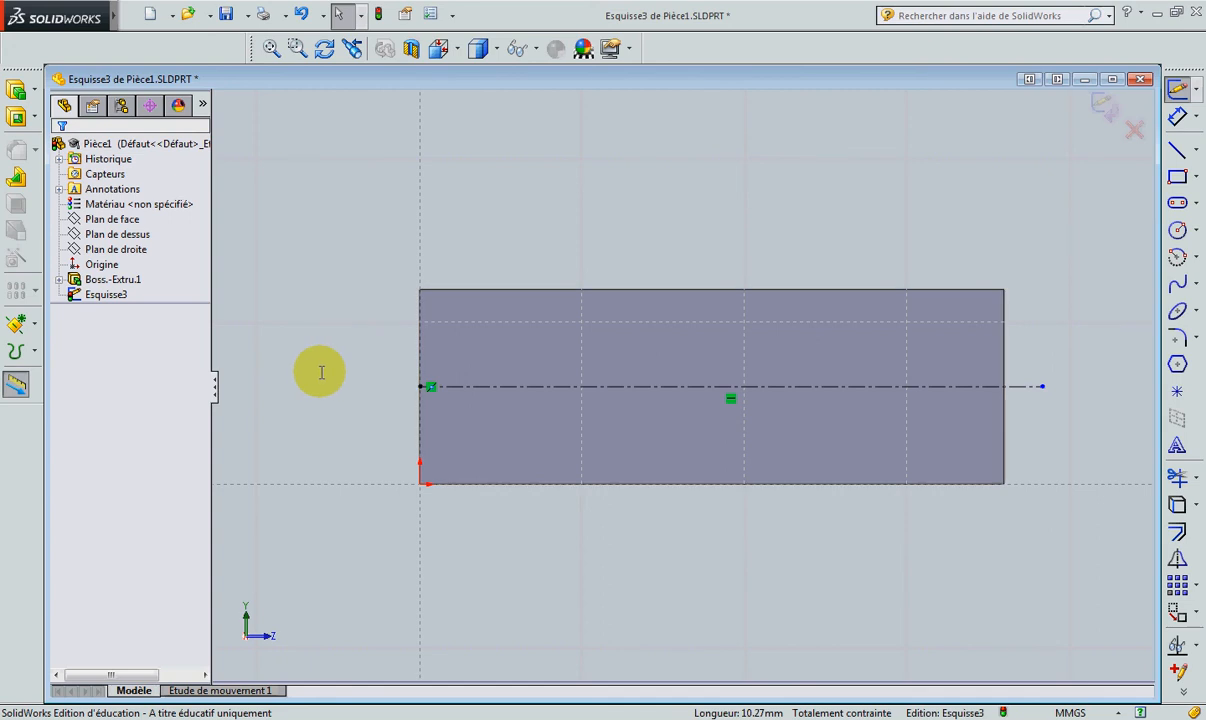
# Orbit the block to examine the sketch face and its construction line, and return to a view normal to that face
pyautogui.click(324, 48)
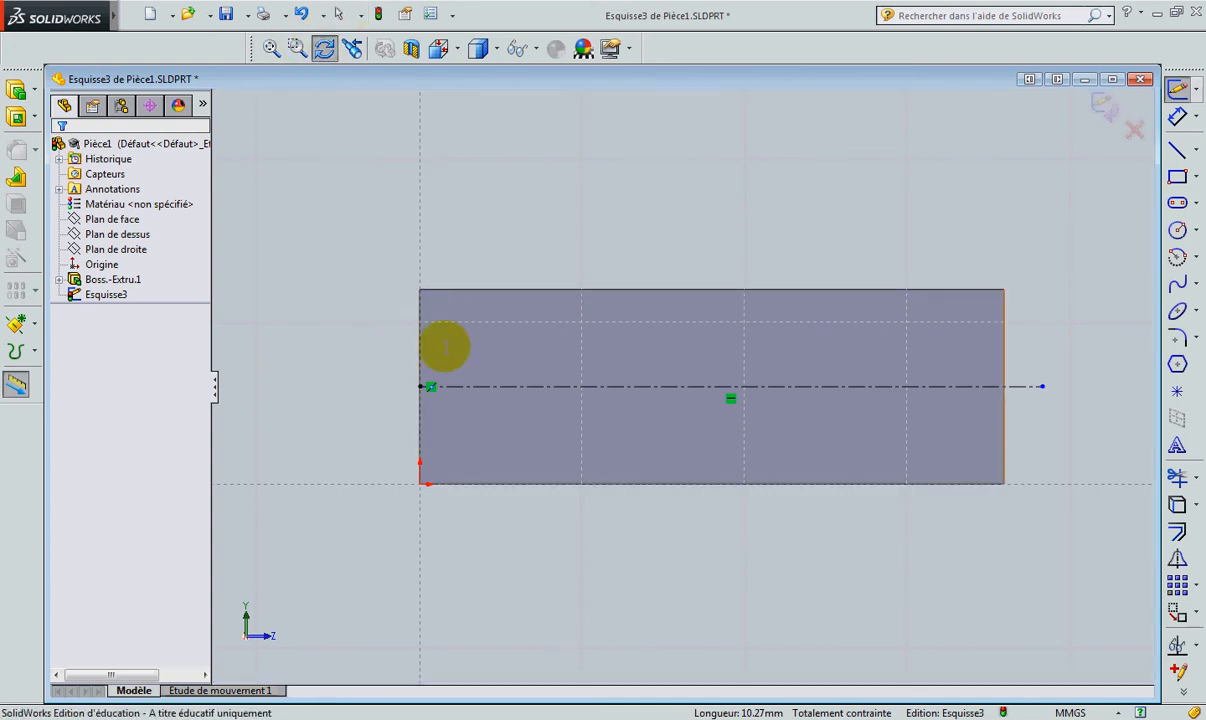
pyautogui.moveTo(450, 280)
pyautogui.mouseDown()
pyautogui.moveTo(487, 202)
pyautogui.moveTo(431, 326)
pyautogui.moveTo(450, 363)
pyautogui.mouseUp()
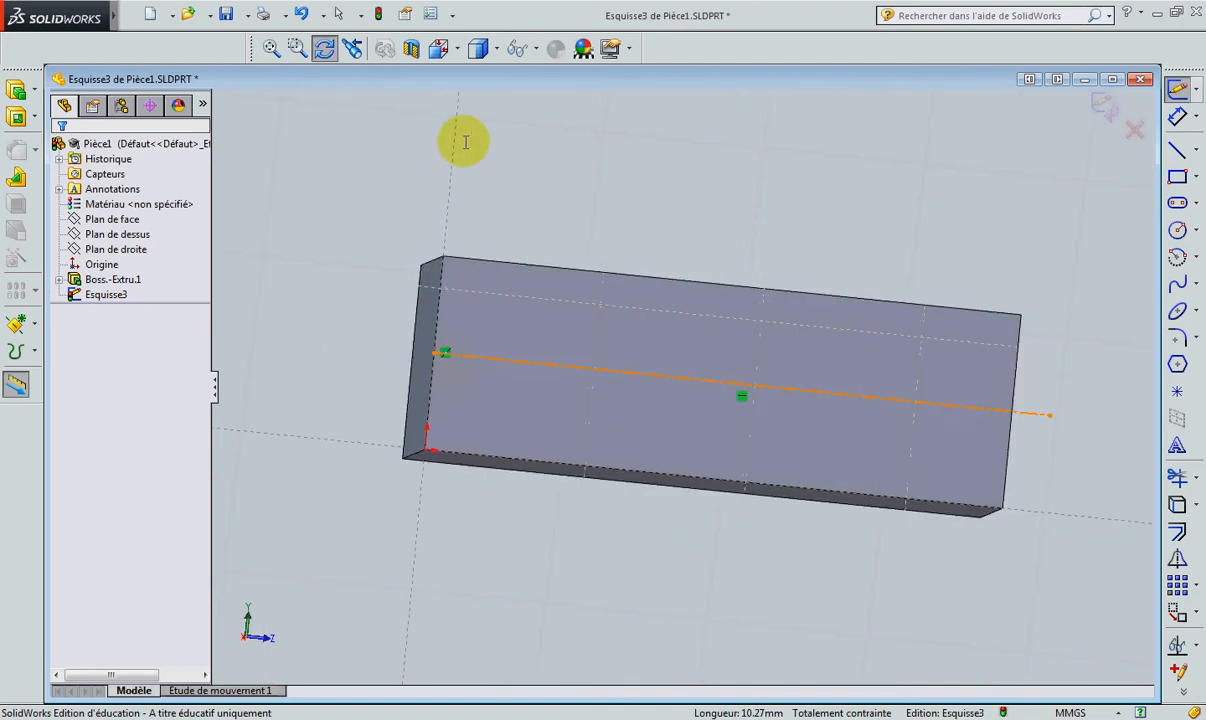
pyautogui.click(495, 48)
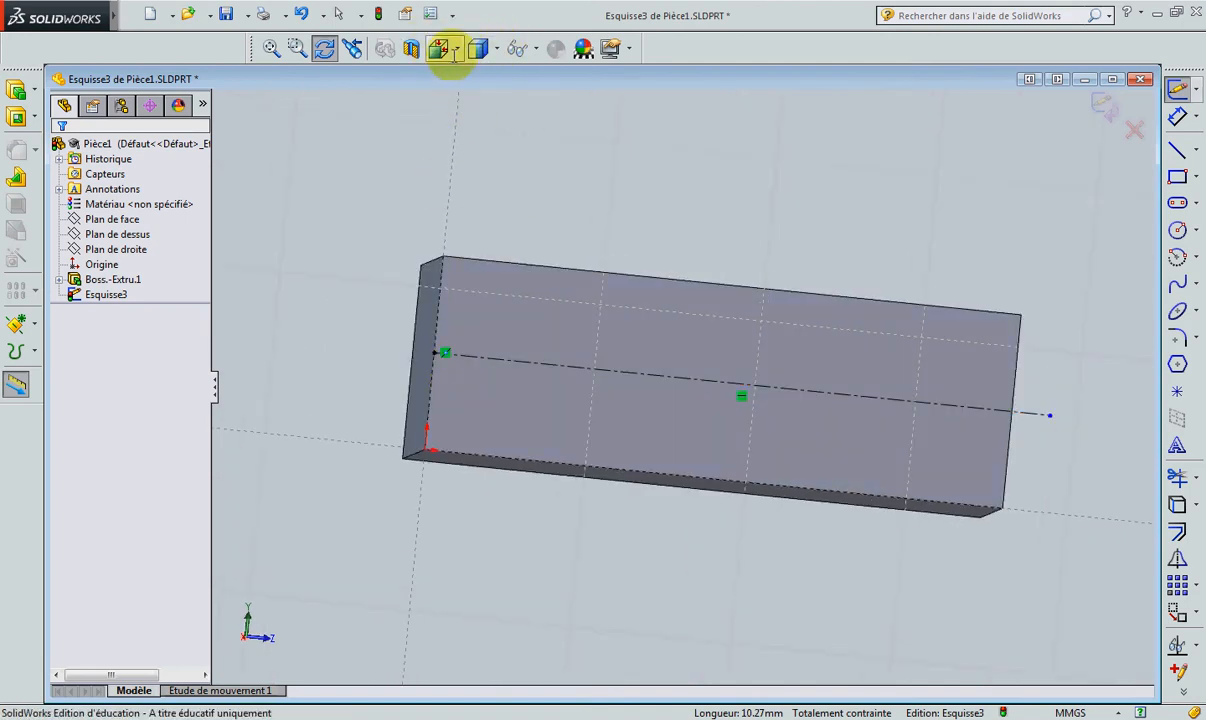
pyautogui.click(448, 48)
pyautogui.click(463, 124)
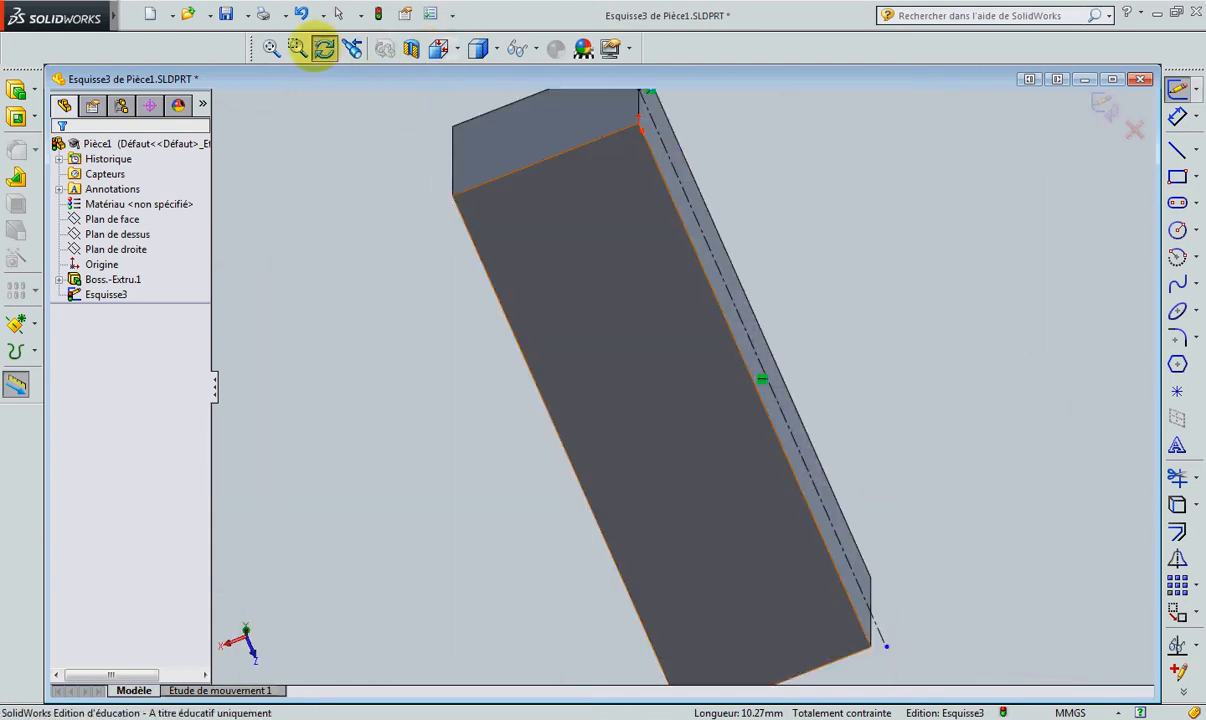
pyautogui.click(664, 146)
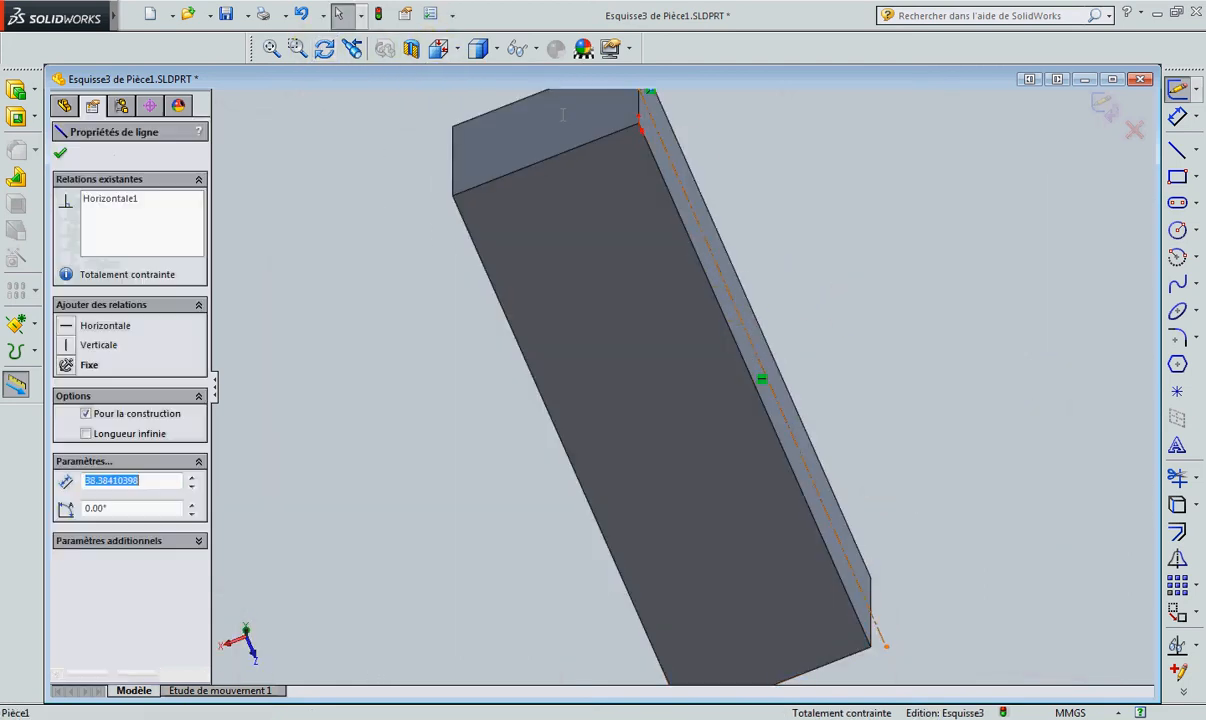
pyautogui.click(664, 146)
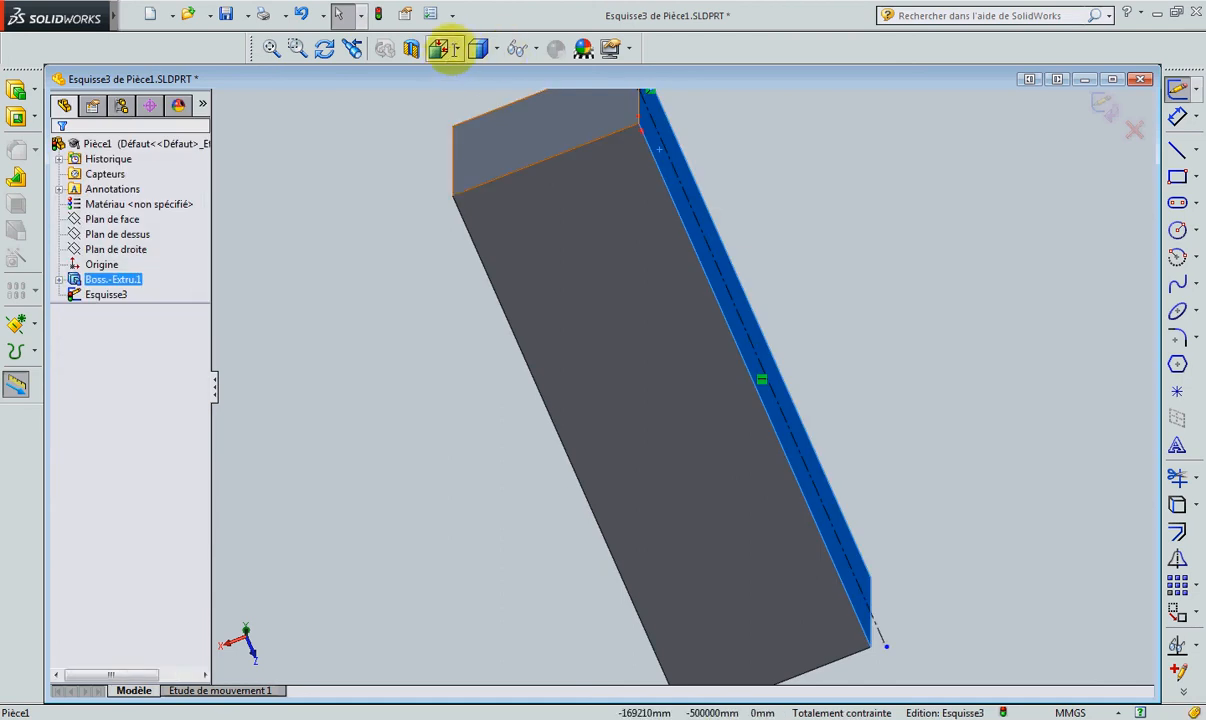
pyautogui.click(440, 48)
pyautogui.click(553, 163)
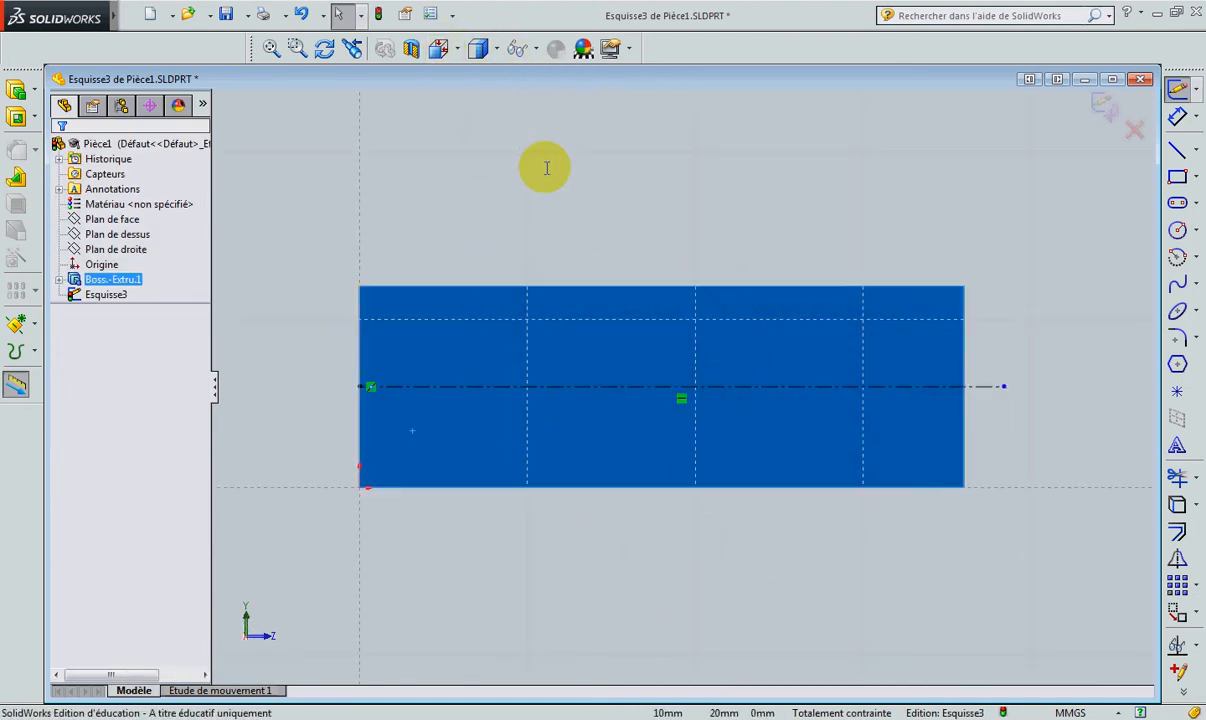
# Check the Etape 2 drawing in Word, and in SolidWorks sketch a 2 mm radius circle on the construction line near the origin edge
pyautogui.click(204, 712)
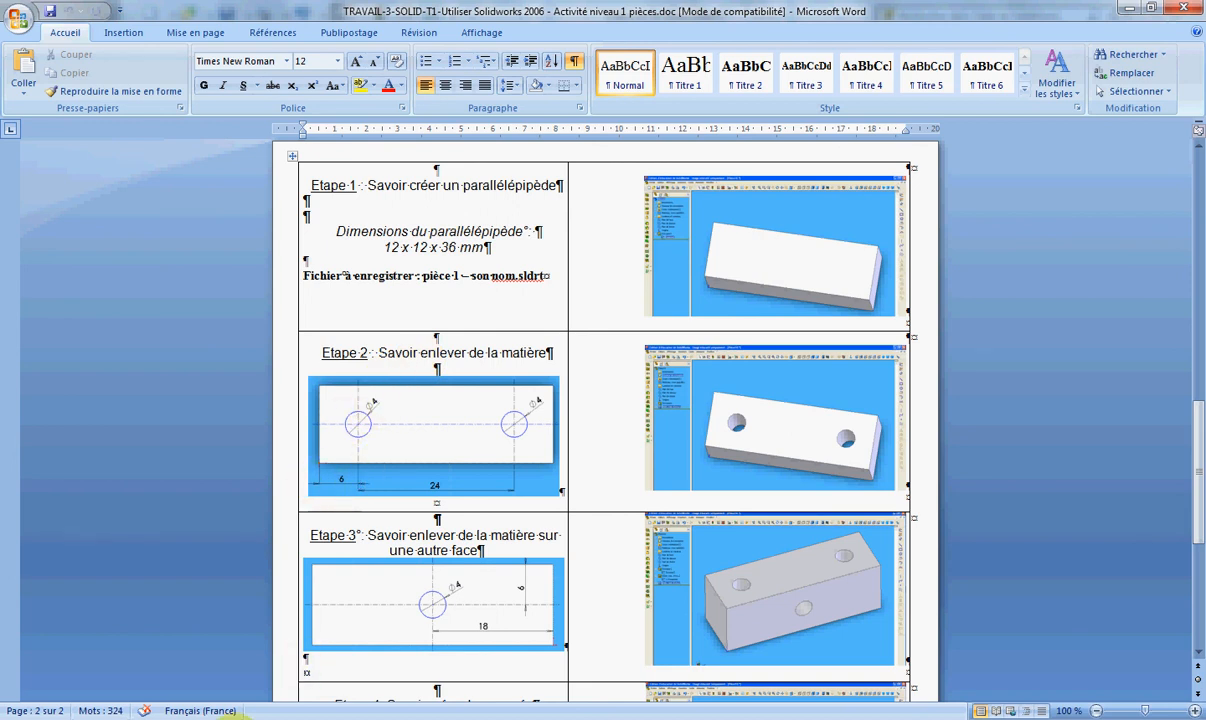
pyautogui.click(268, 718)
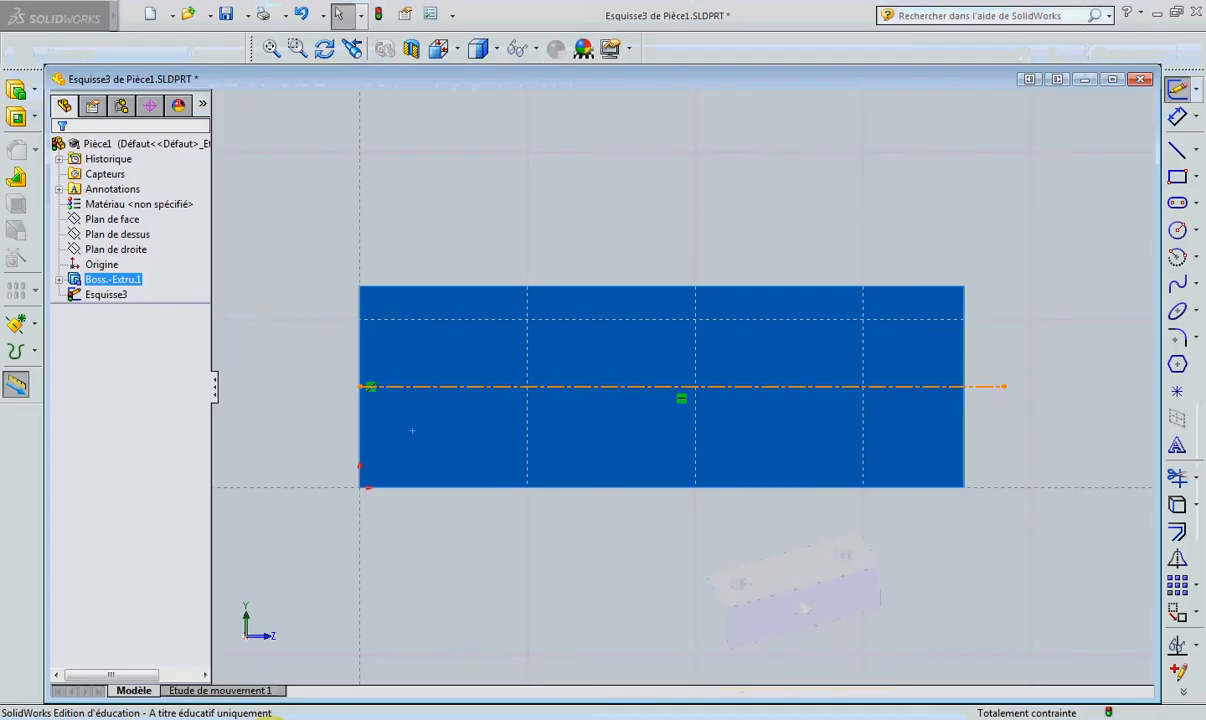
pyautogui.click(1178, 231)
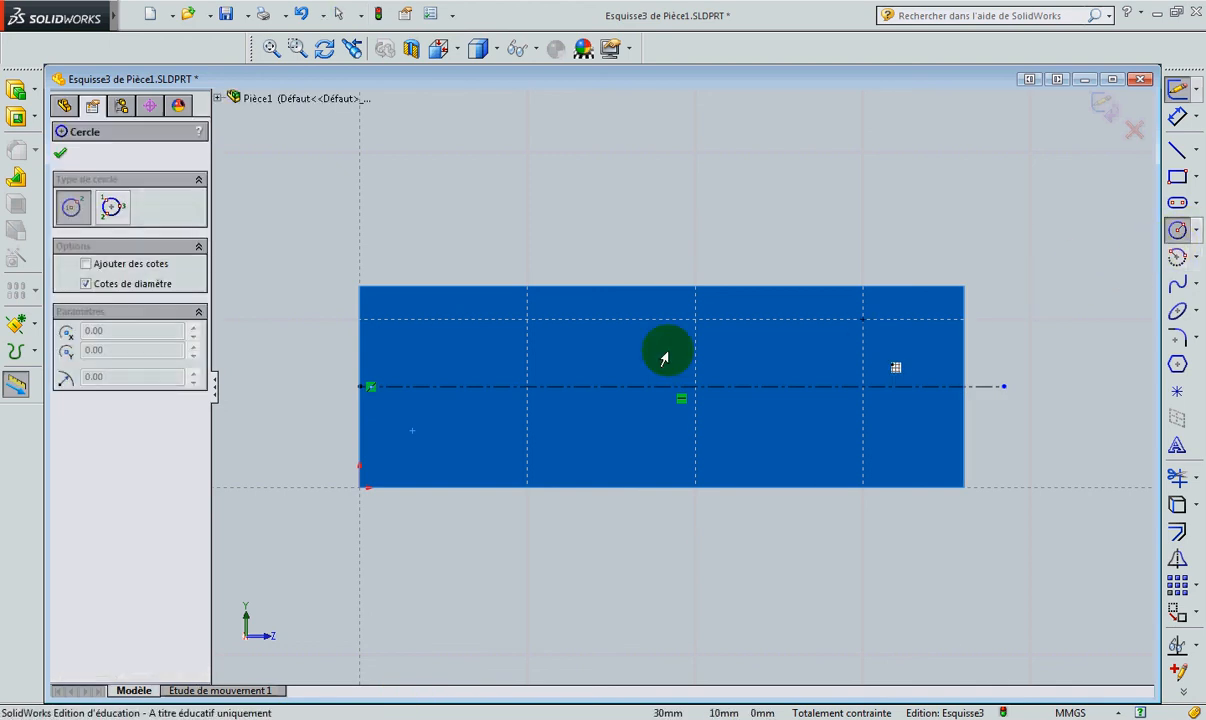
pyautogui.click(420, 387)
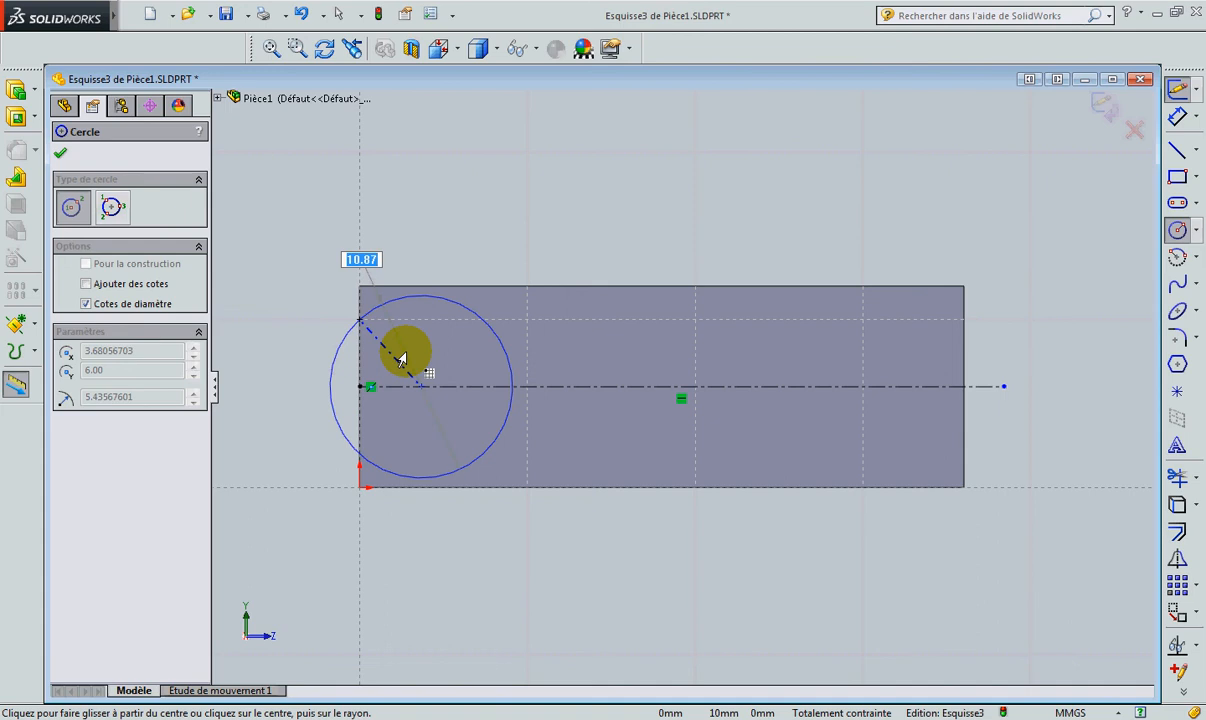
pyautogui.click(401, 358)
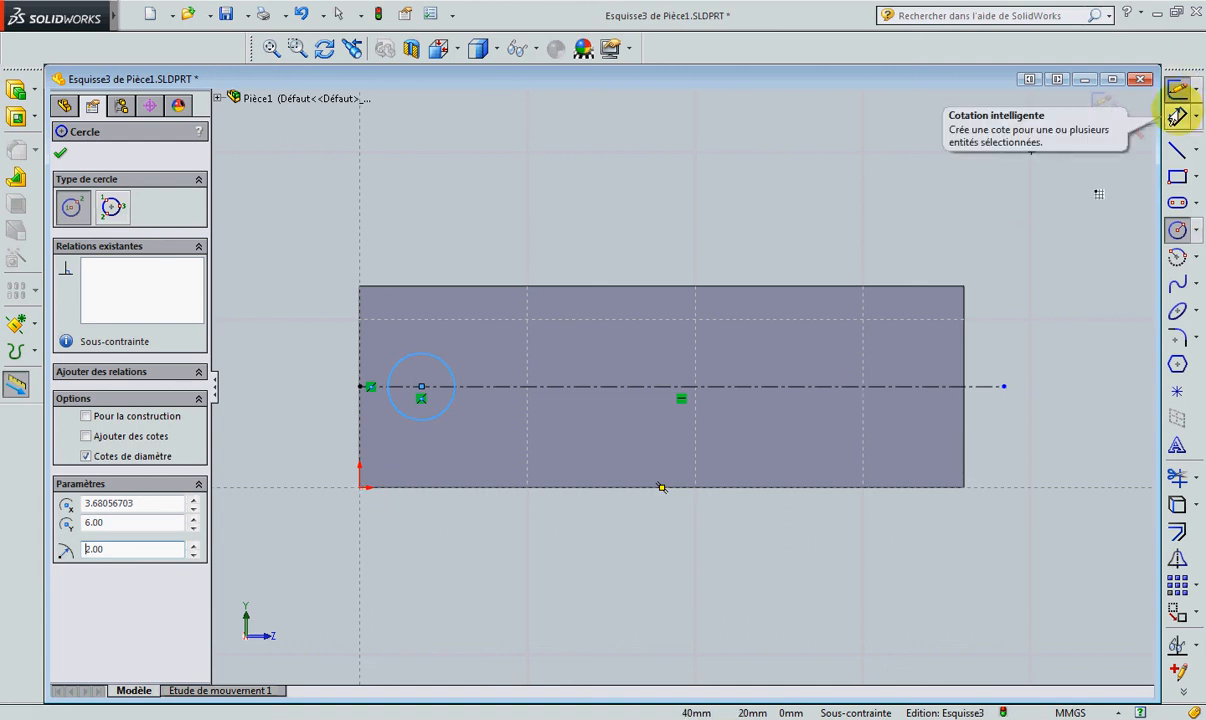
# Dimension the circle's centre 6 mm from the block's short edge at the origin
pyautogui.click(1178, 116)
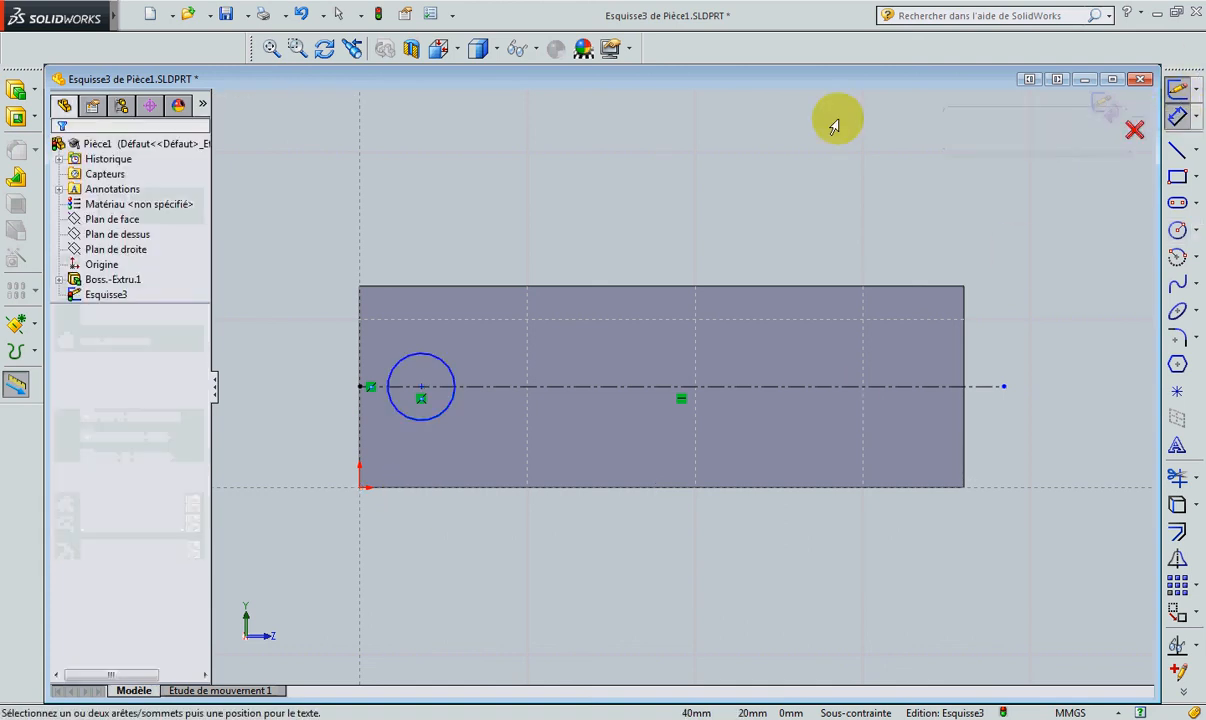
pyautogui.click(420, 388)
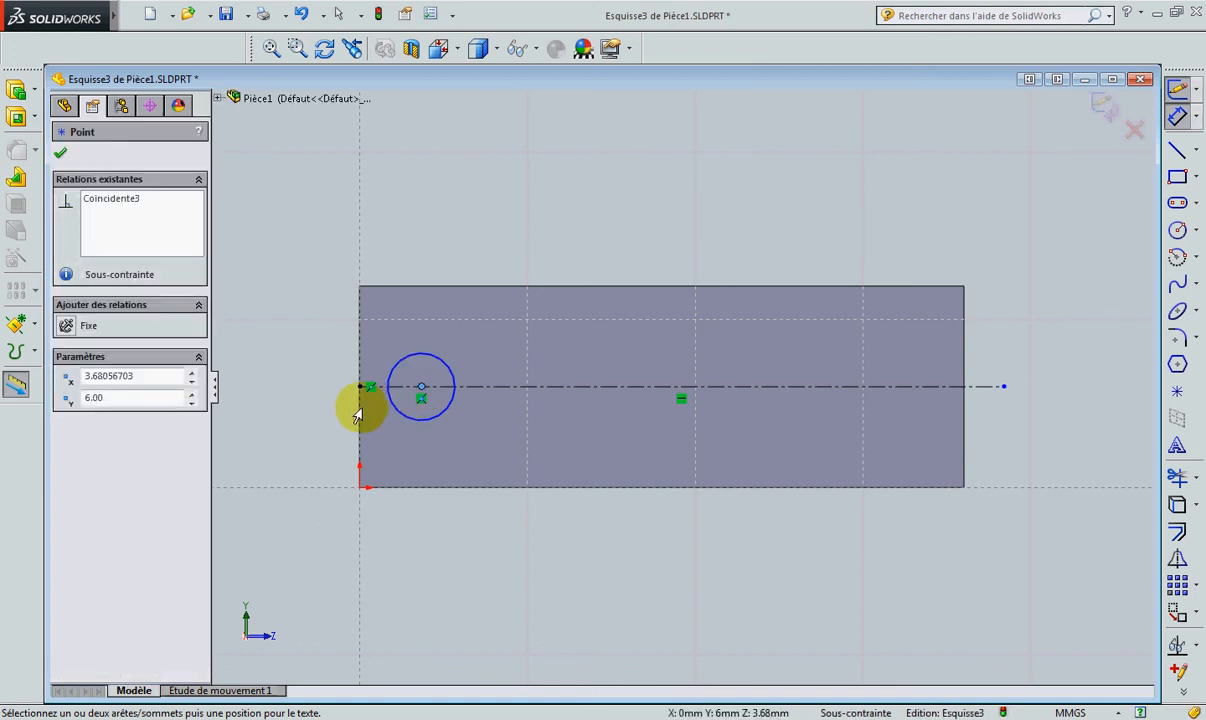
pyautogui.click(356, 415)
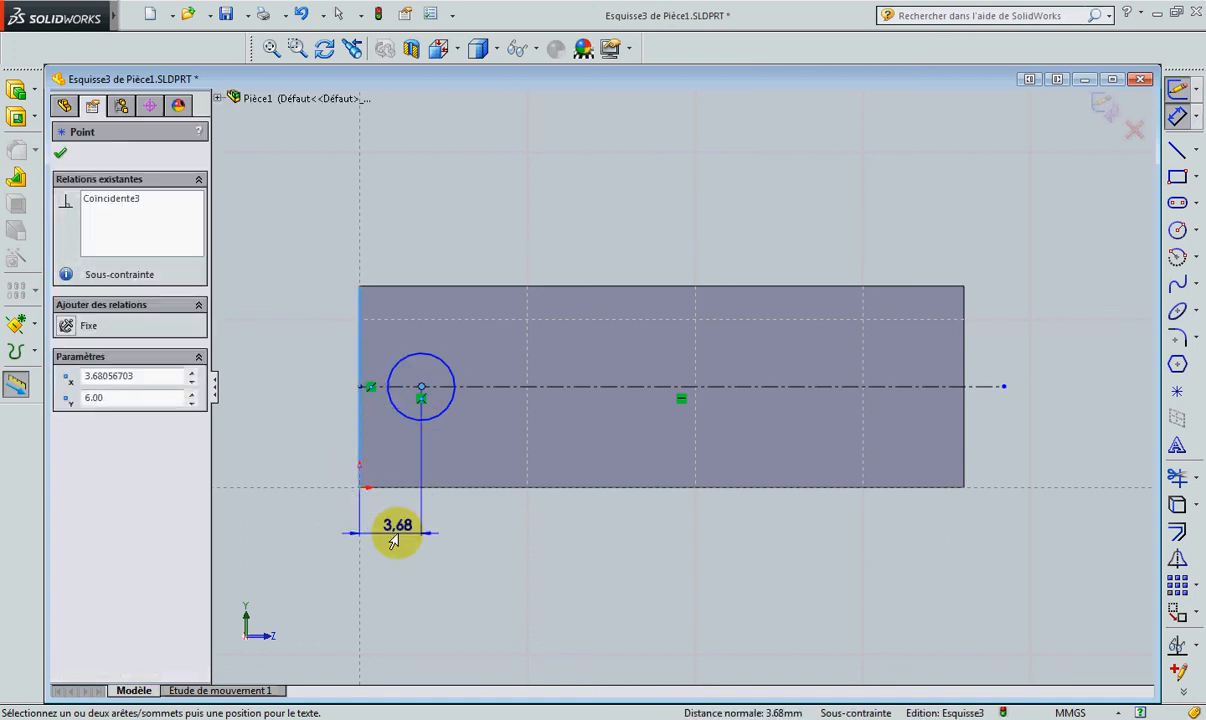
pyautogui.click(393, 540)
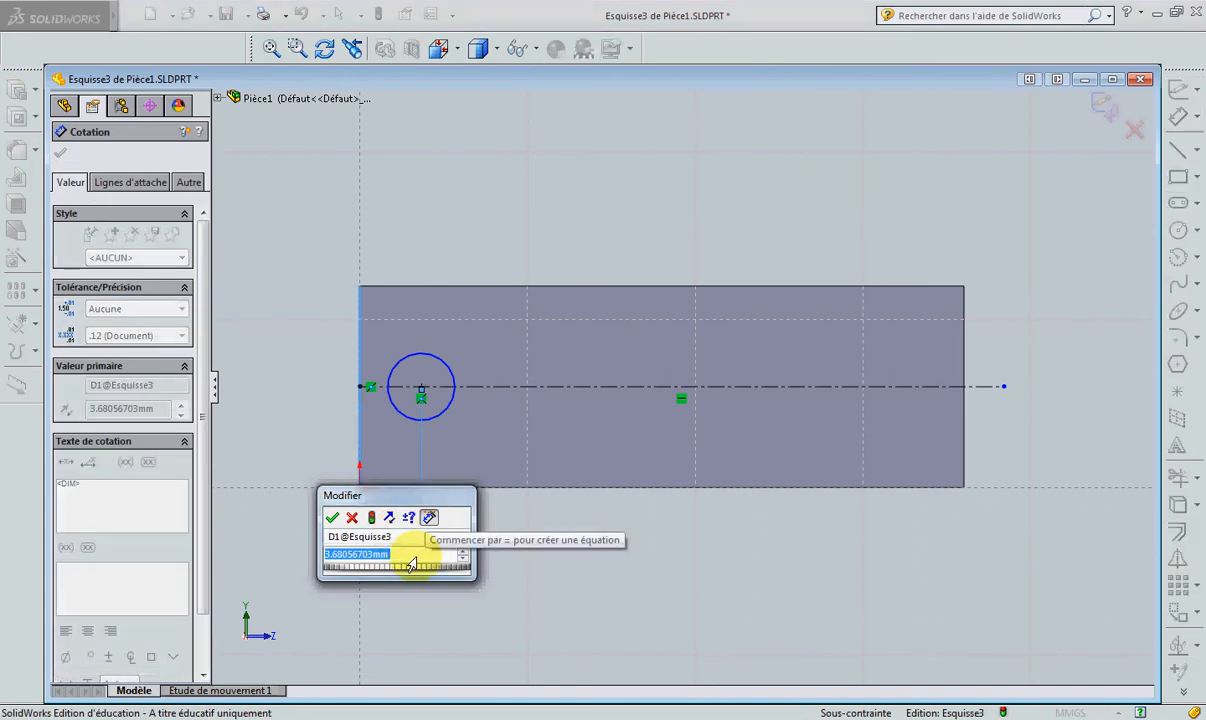
pyautogui.write('6')
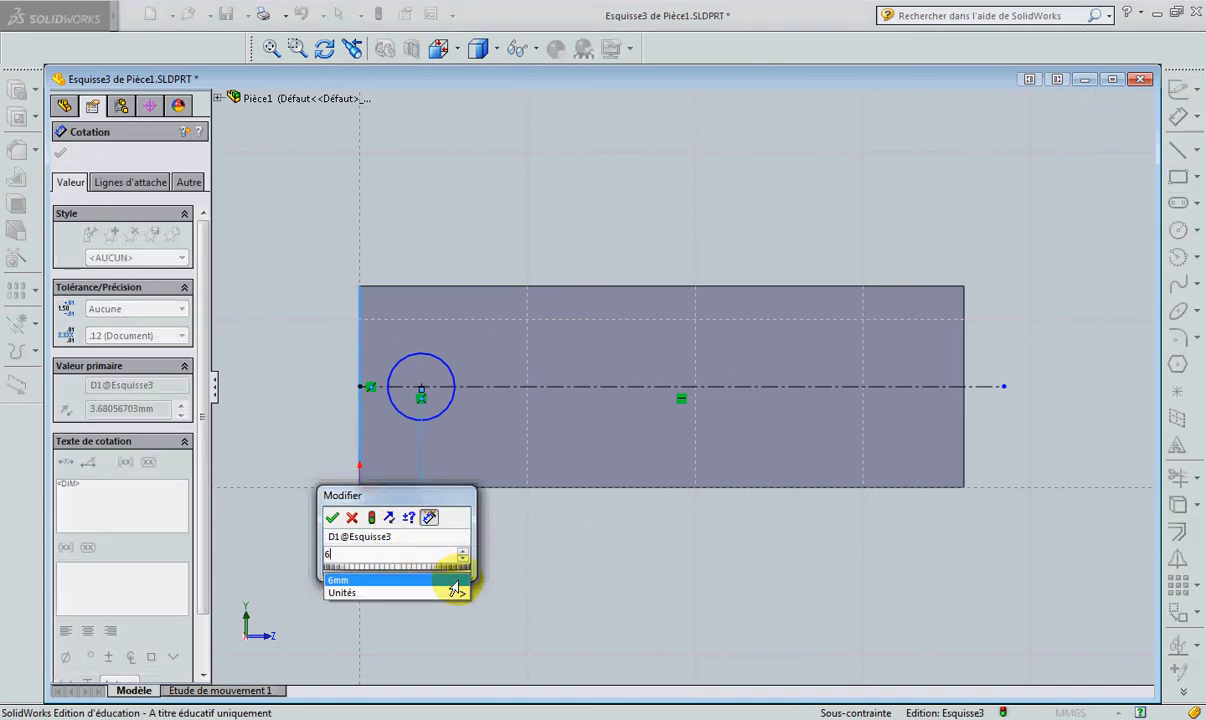
pyautogui.click(331, 517)
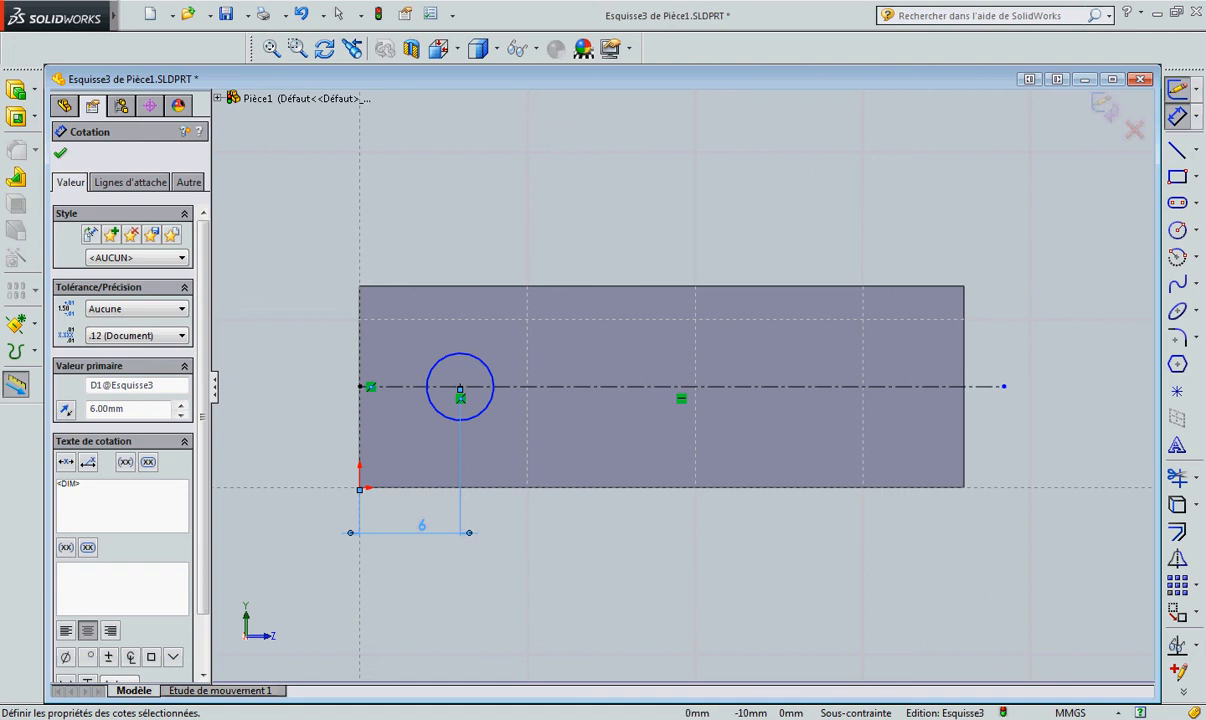
# Recheck the Etape 2 drawing in Word, and in SolidWorks sketch a second 2 mm radius circle on the construction line near the far edge
pyautogui.moveTo(236, 716)
pyautogui.click(229, 645)
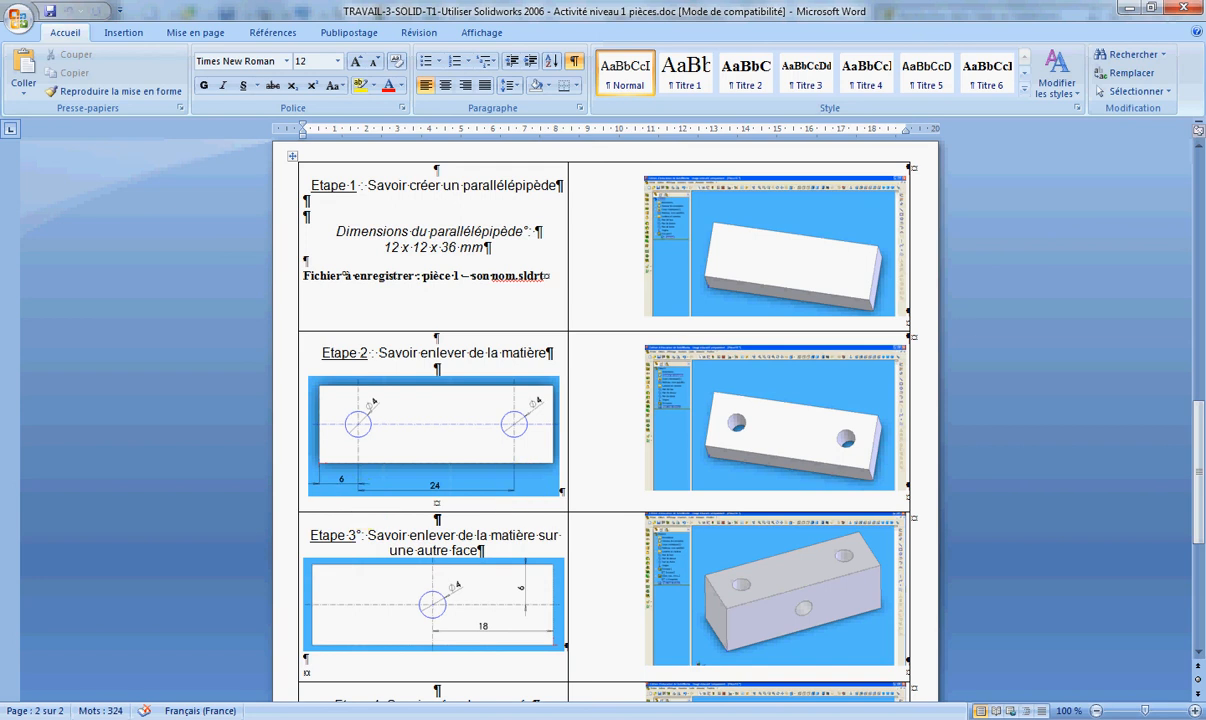
pyautogui.click(283, 718)
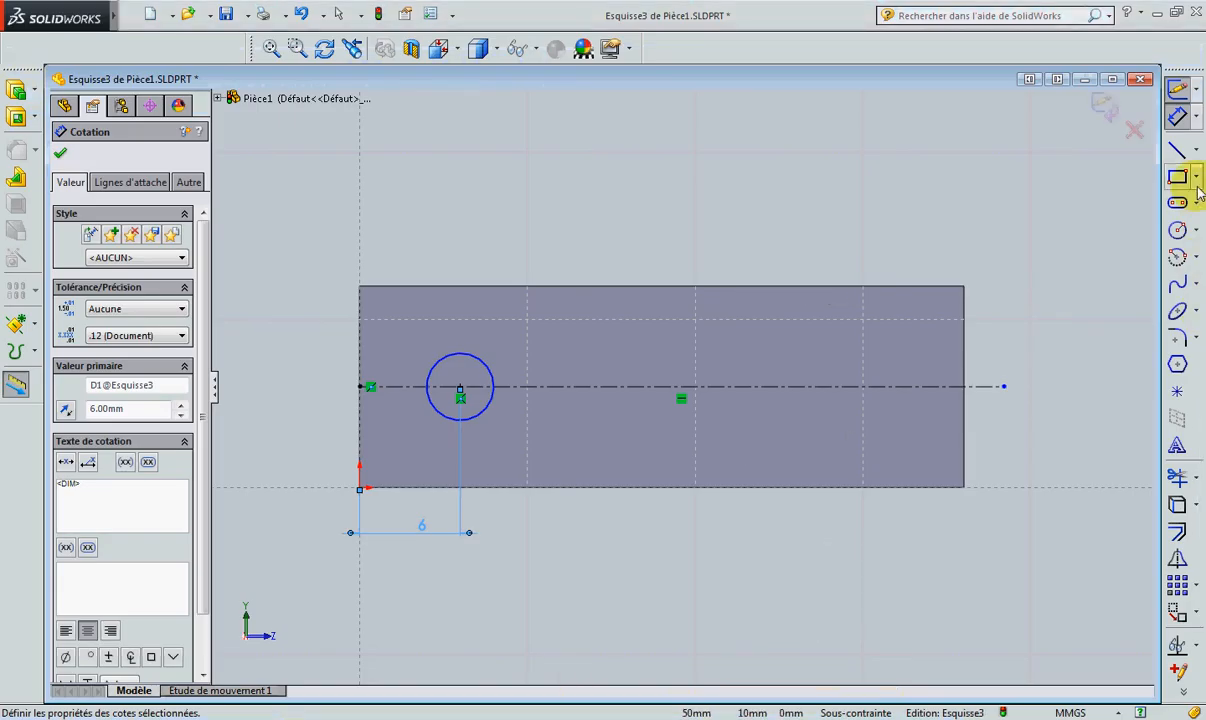
pyautogui.click(1178, 231)
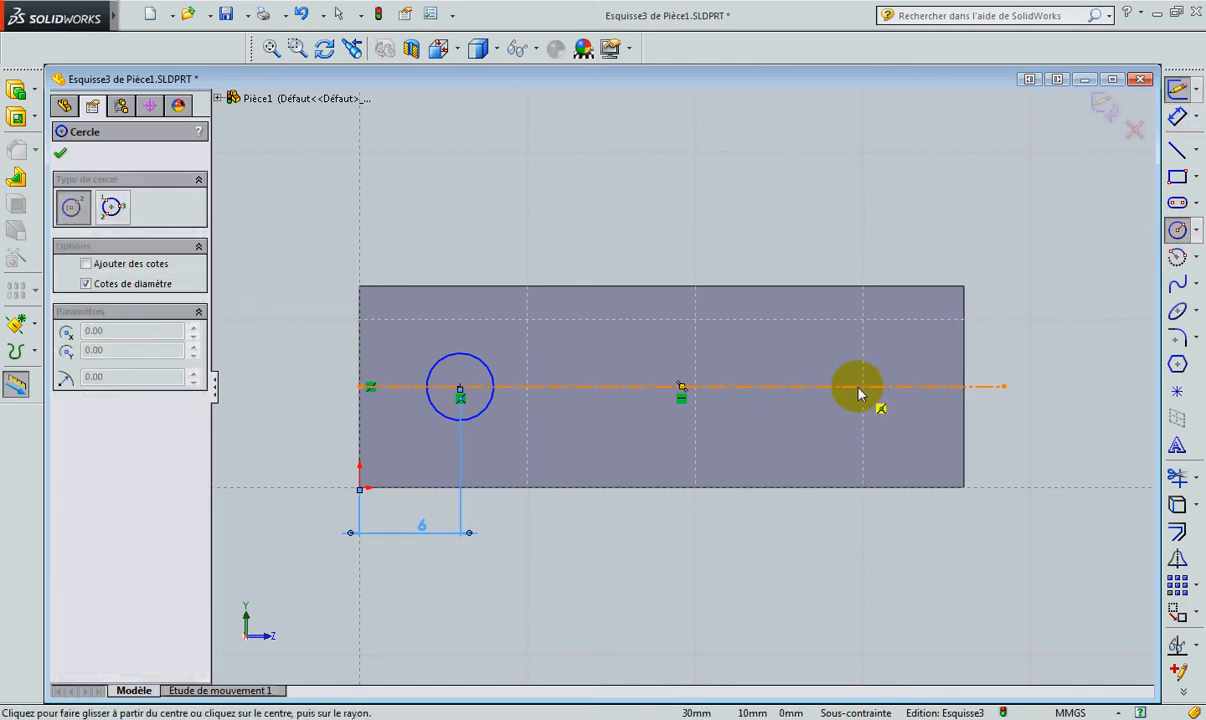
pyautogui.click(858, 388)
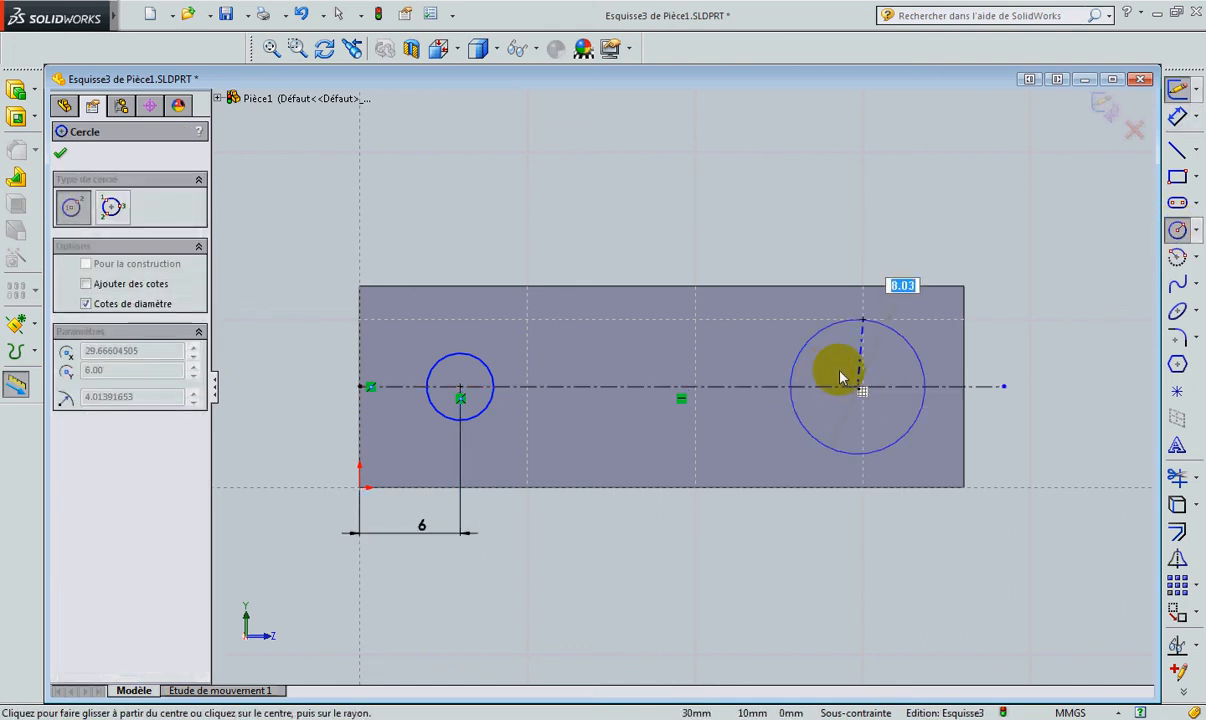
pyautogui.click(840, 378)
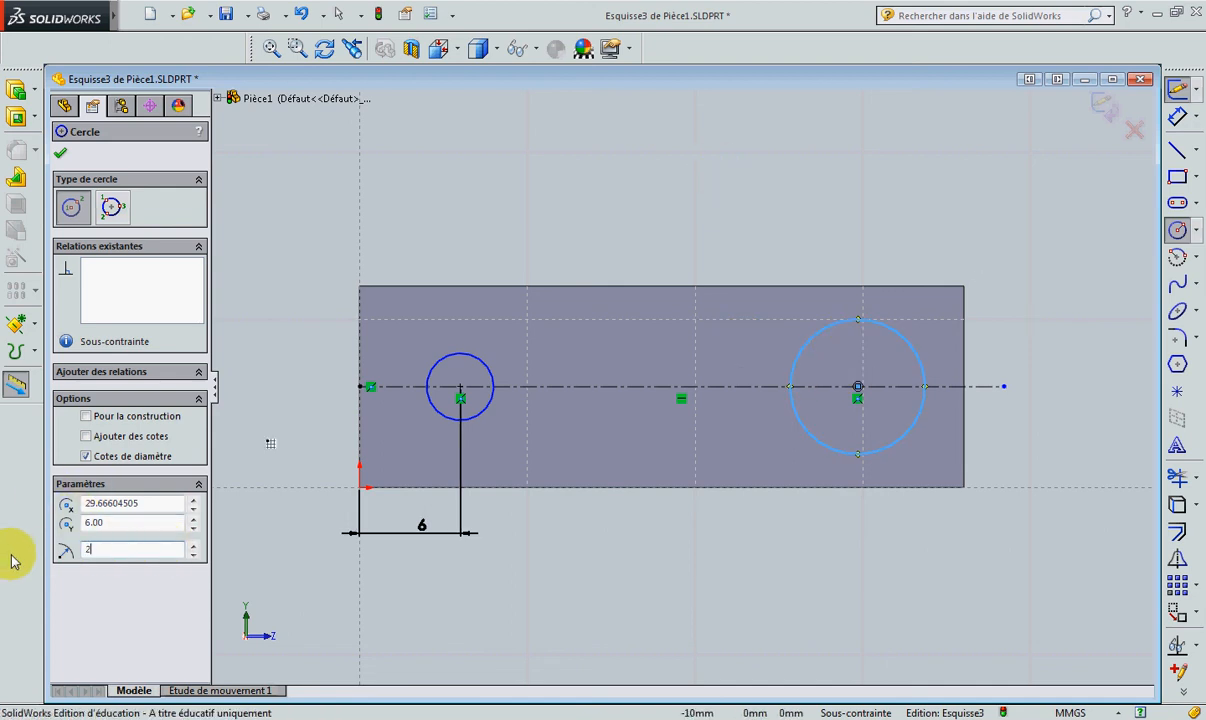
pyautogui.click(59, 156)
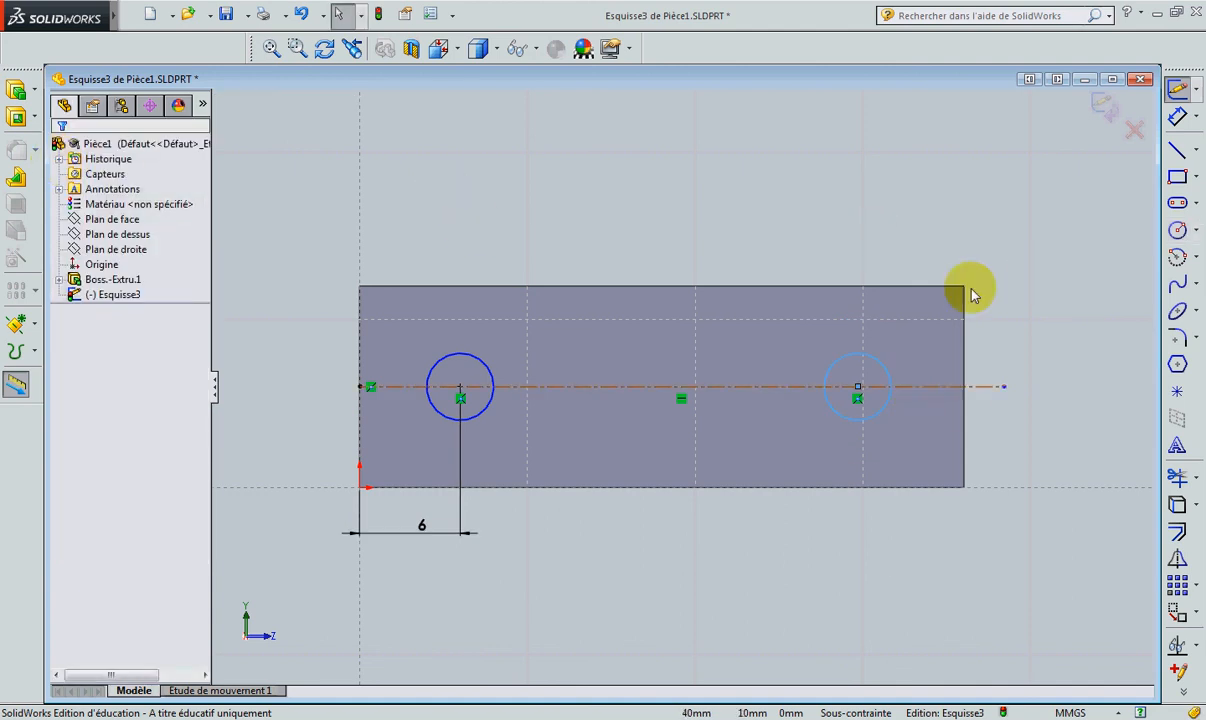
# Dimension the distance between the two circle centres as 24 mm
pyautogui.click(1177, 114)
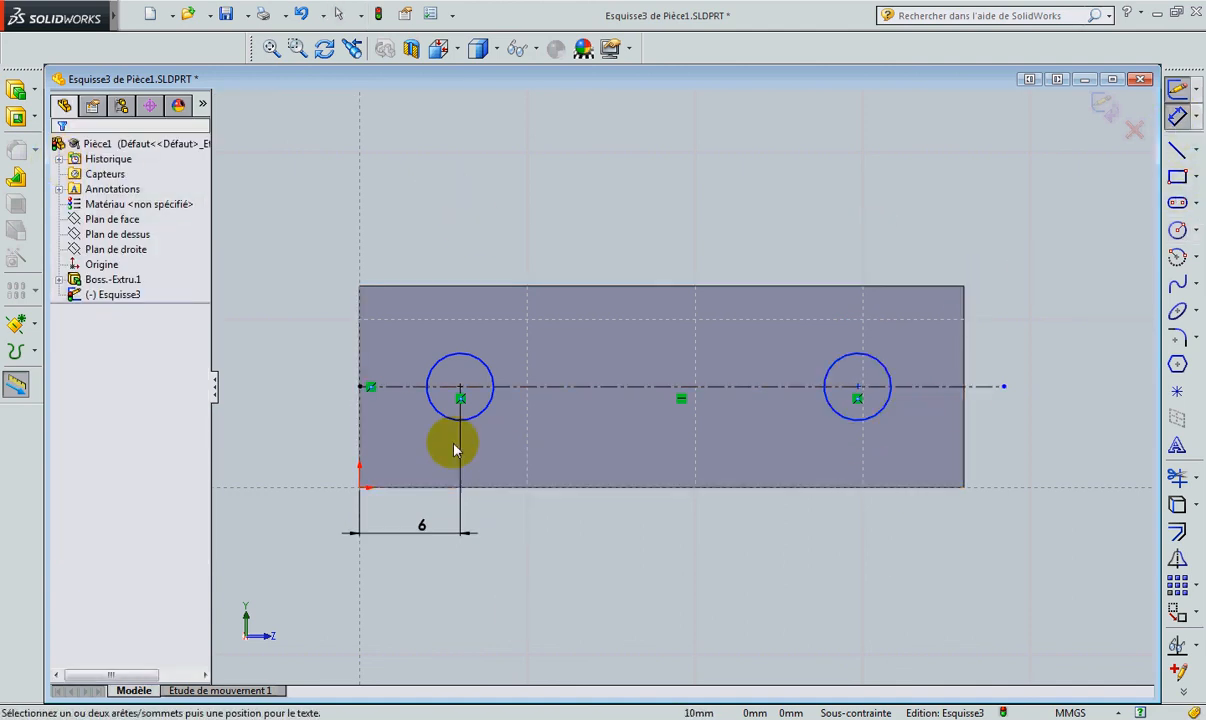
pyautogui.click(461, 388)
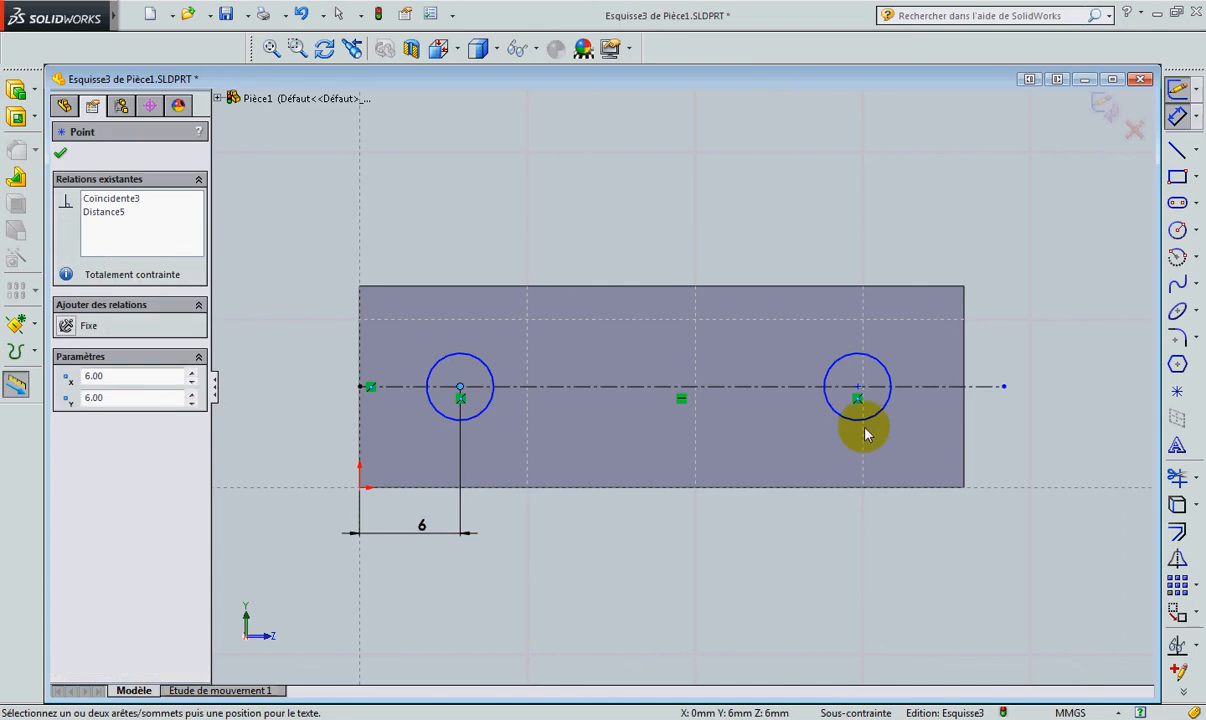
pyautogui.click(858, 388)
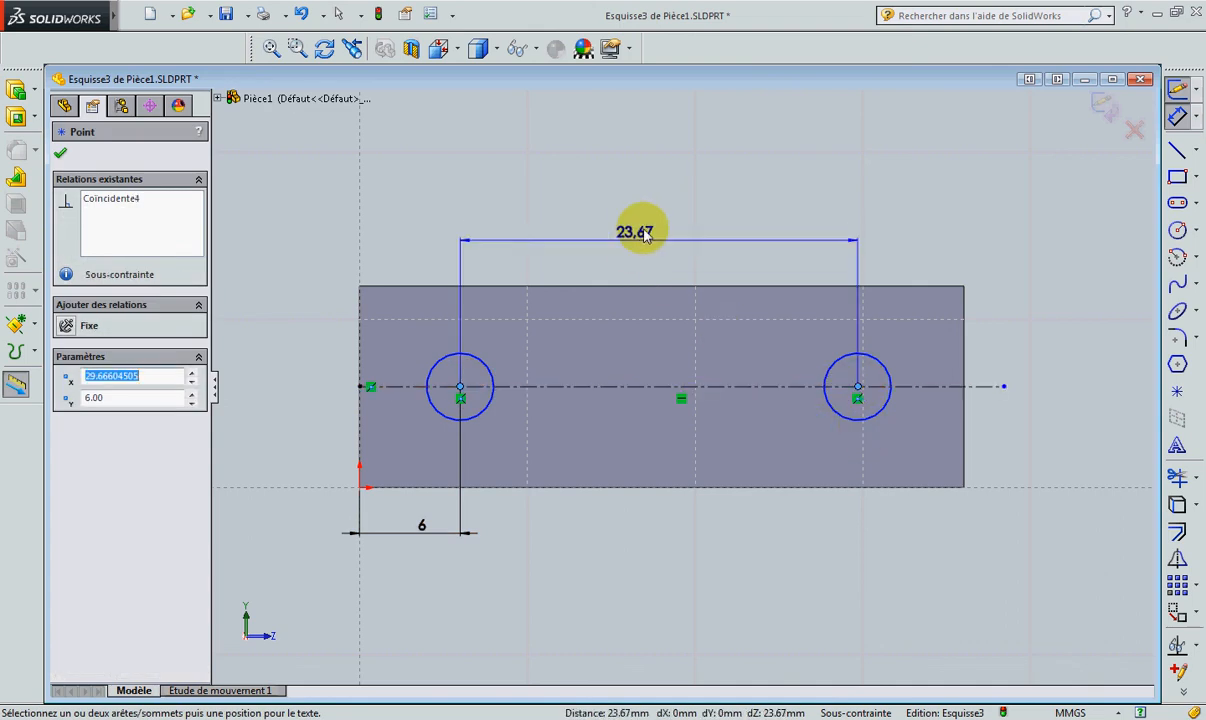
pyautogui.click(641, 233)
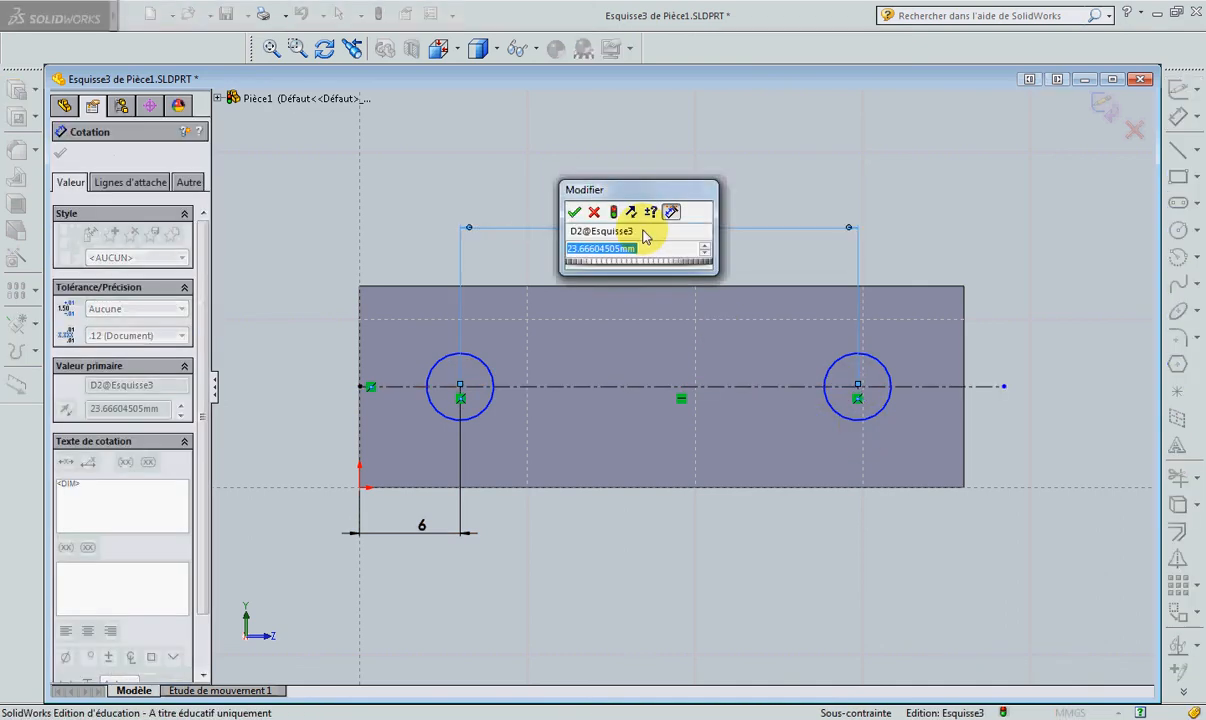
pyautogui.write('24')
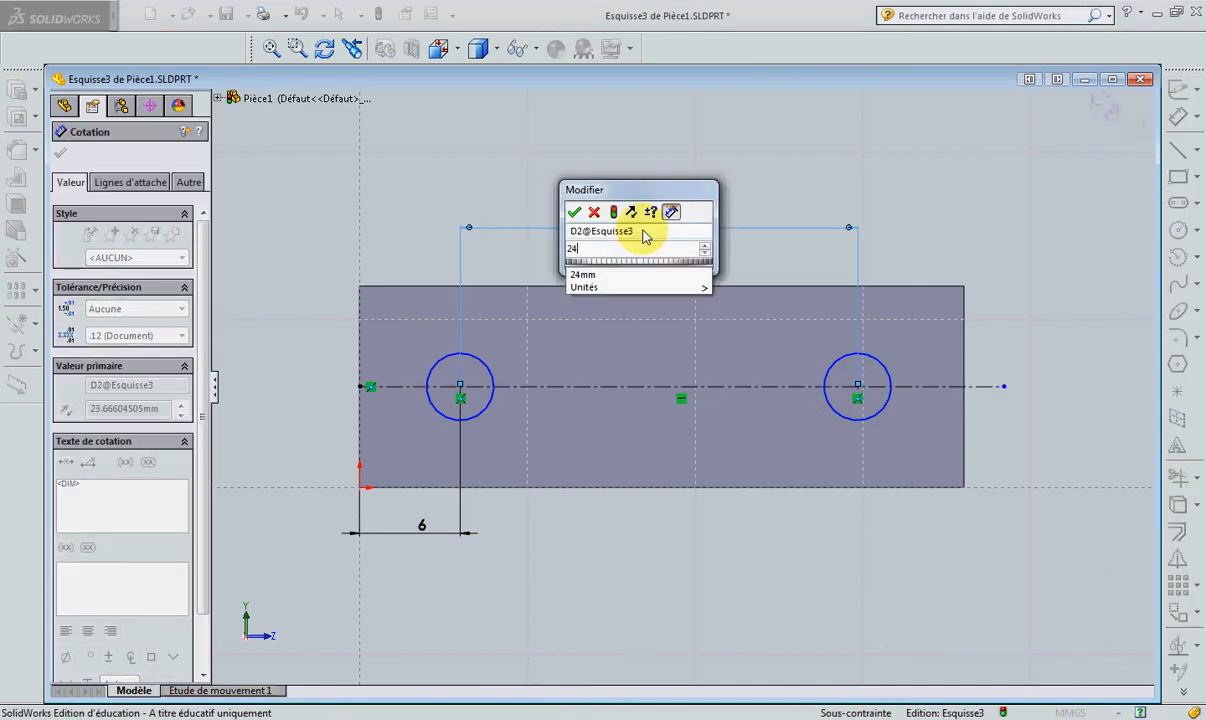
pyautogui.click(572, 213)
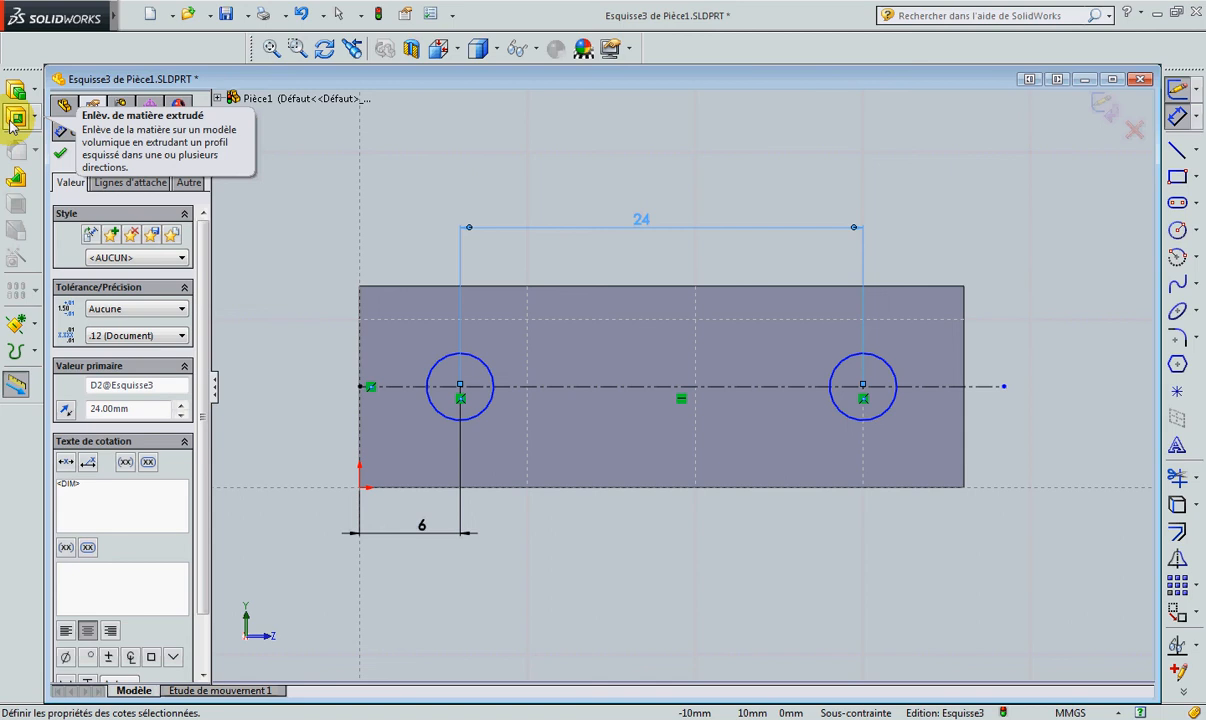
# Cut both circles into the block with a blind (Borgne) extruded cut 12 mm deep, checking the Etape 1 block dimensions in Word
pyautogui.click(14, 120)
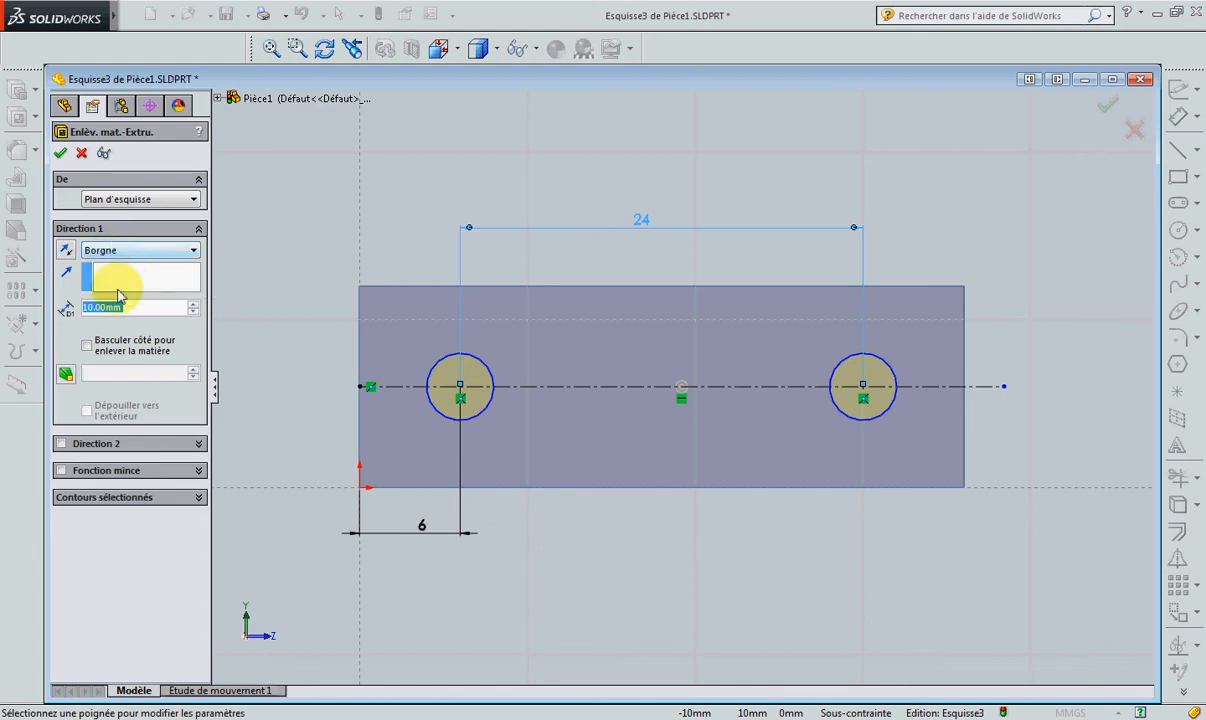
pyautogui.click(119, 255)
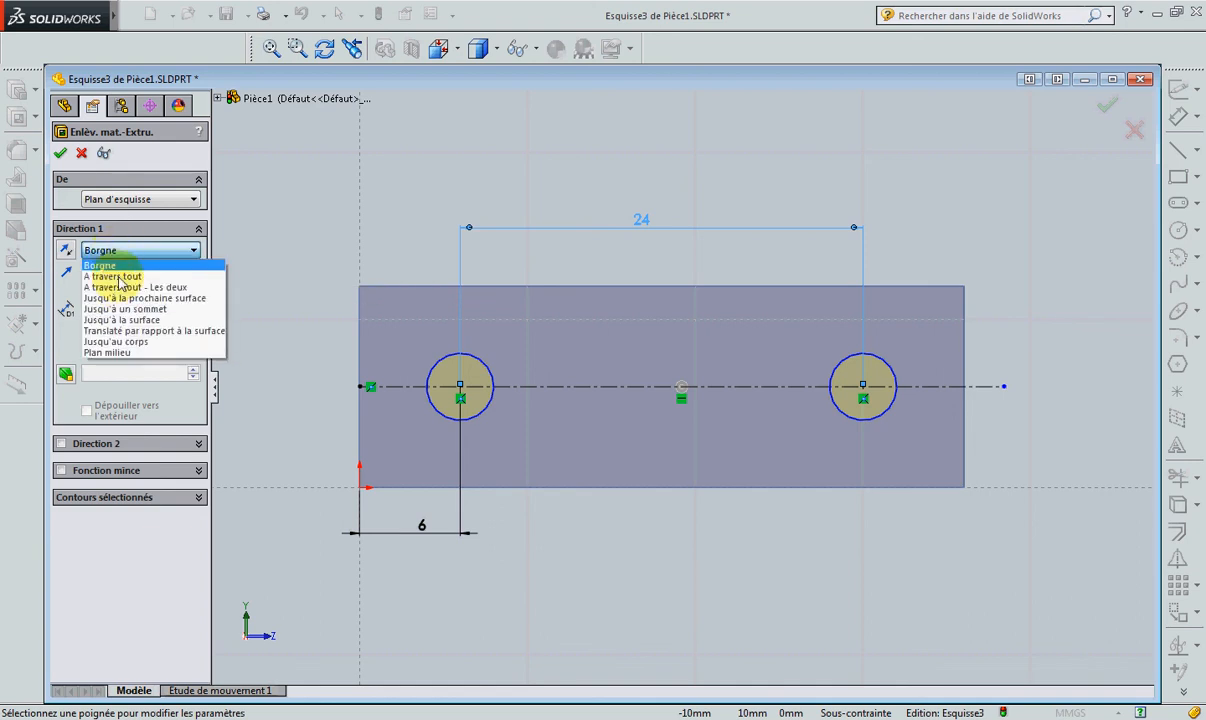
pyautogui.click(113, 277)
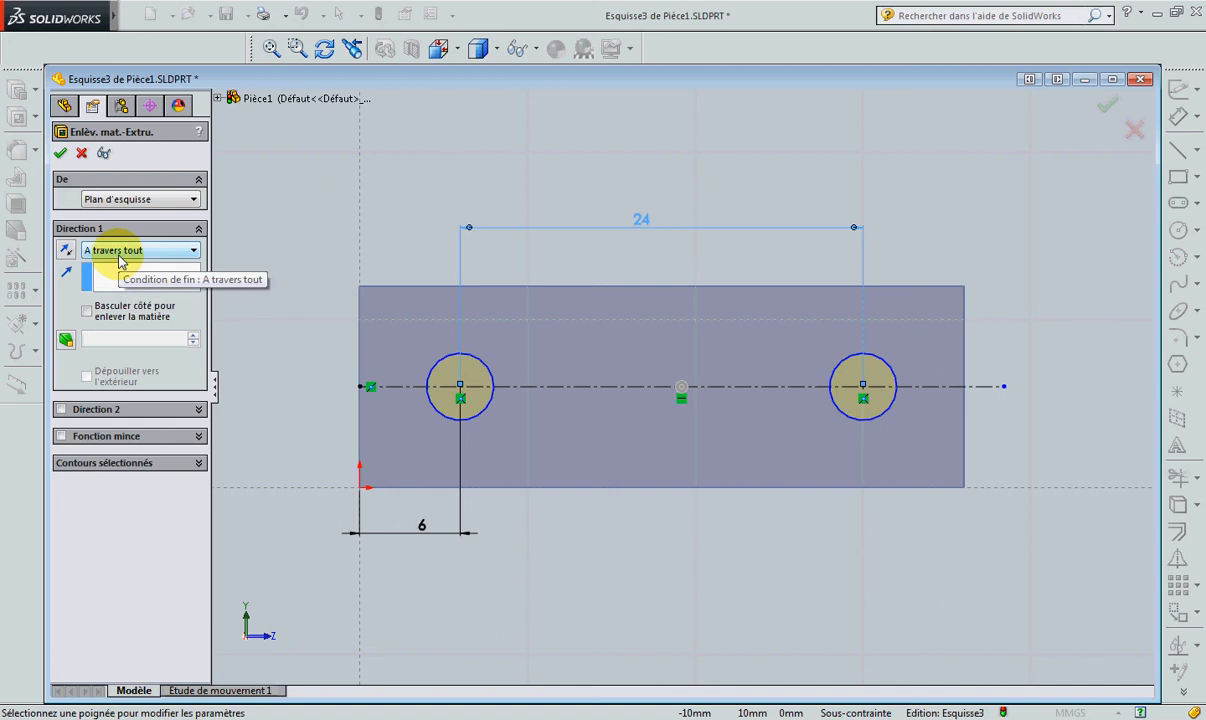
pyautogui.click(120, 255)
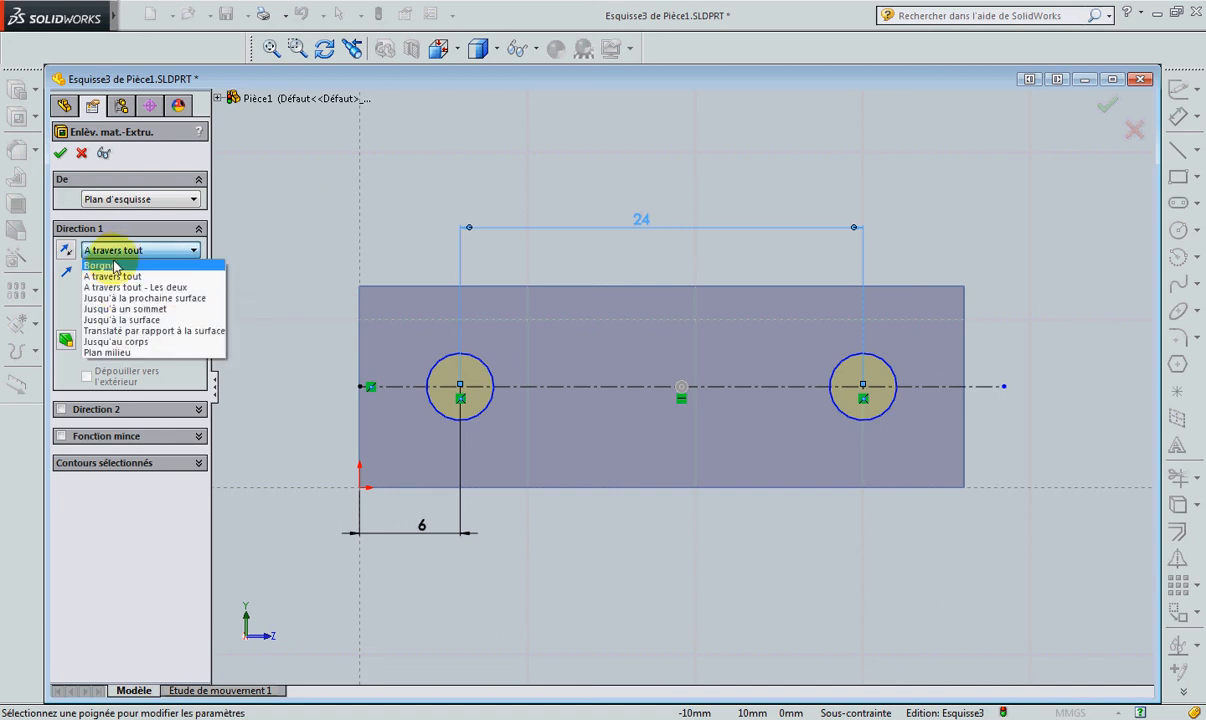
pyautogui.click(110, 265)
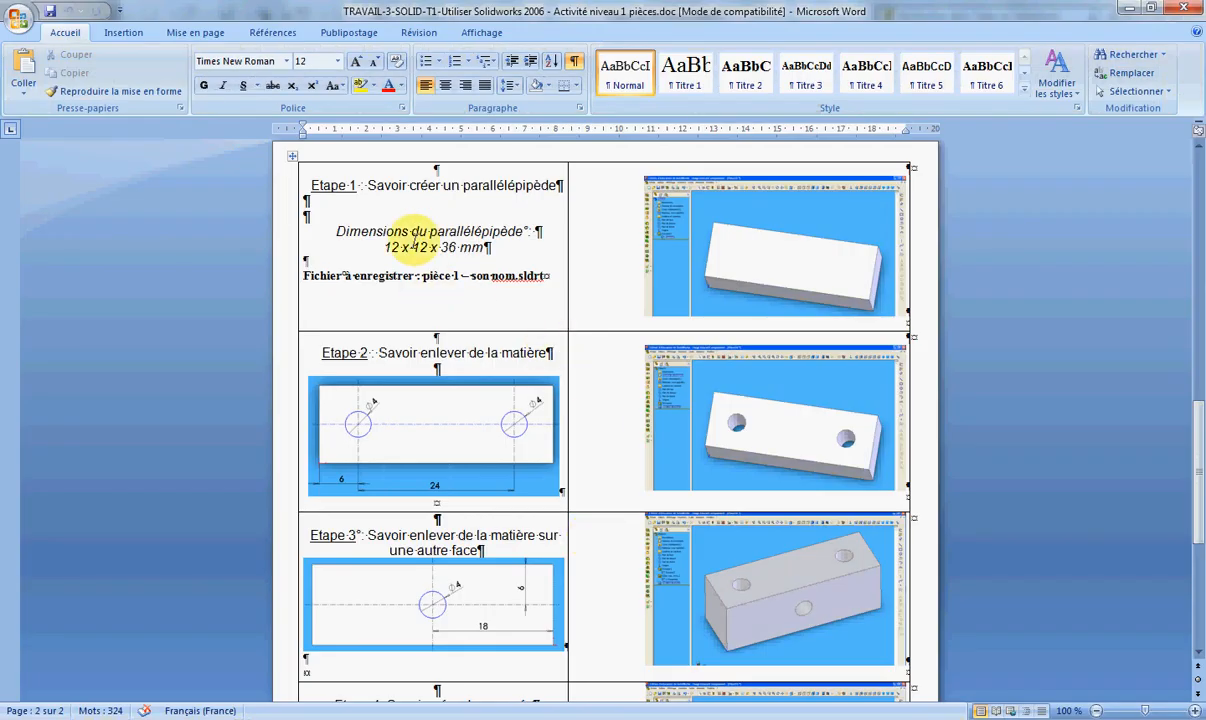
pyautogui.moveTo(235, 714)
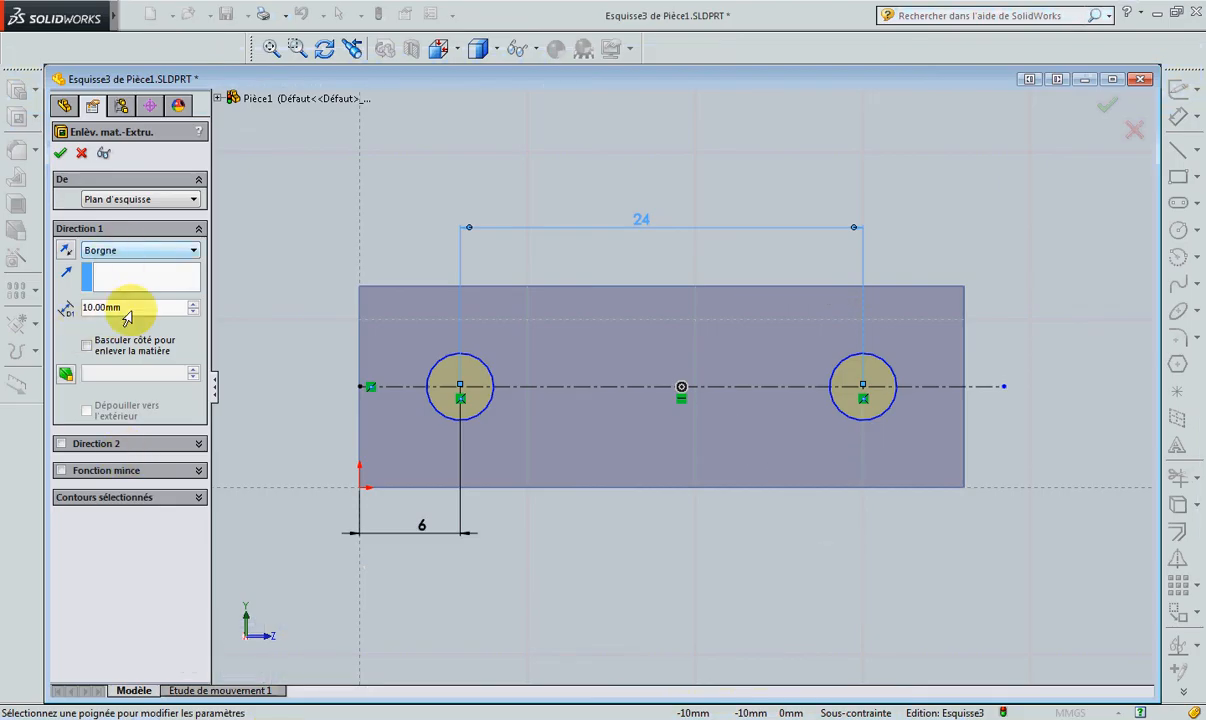
pyautogui.doubleClick(127, 318)
pyautogui.write('12')
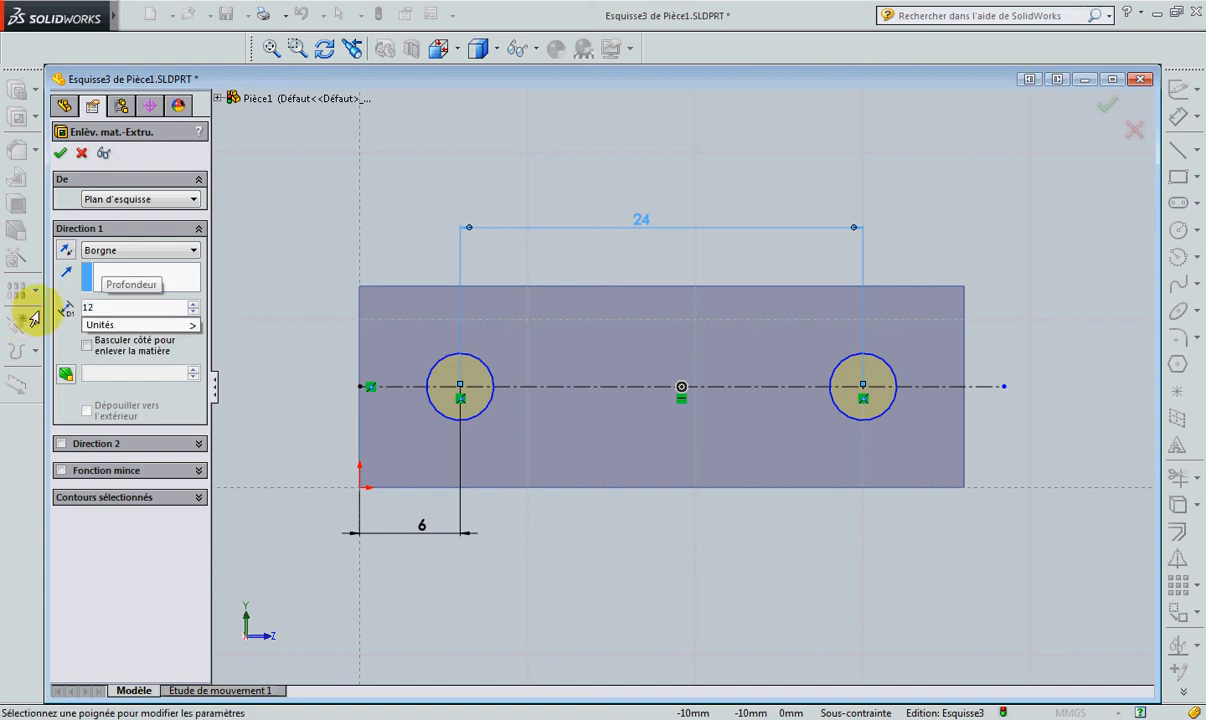
pyautogui.click(58, 153)
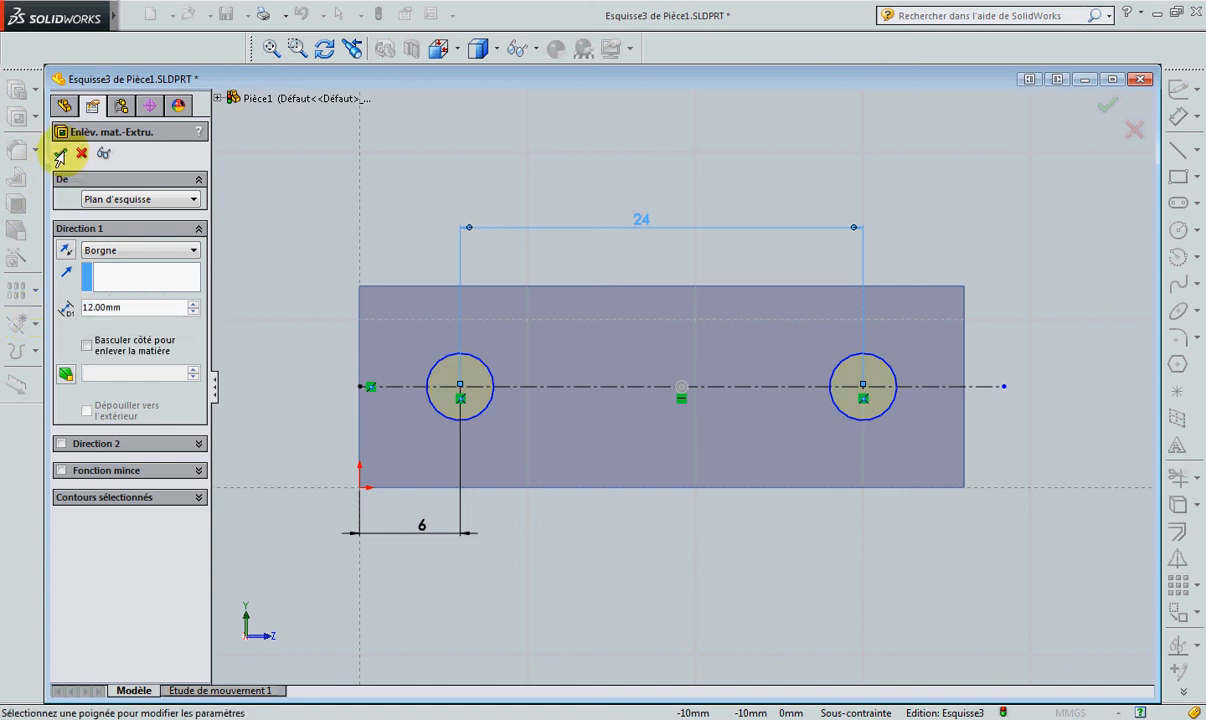
pyautogui.click(58, 153)
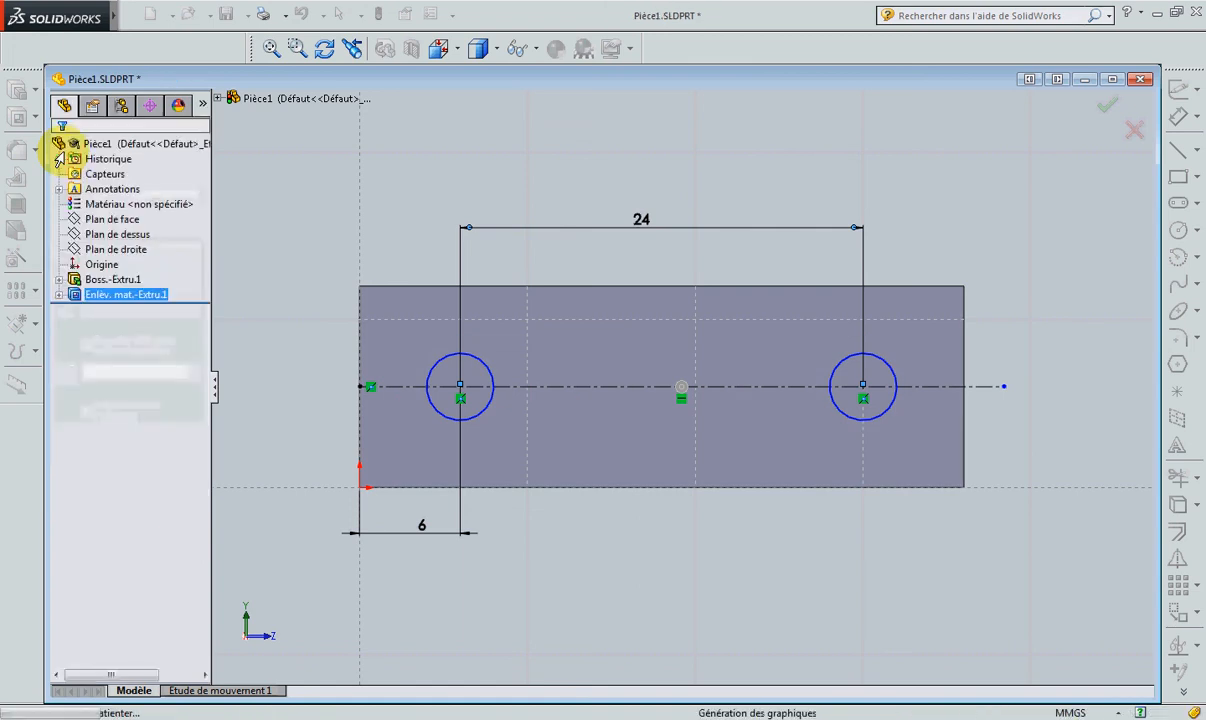
# Examine the two holes on the front and opposite faces of the block
pyautogui.click(324, 48)
pyautogui.click(400, 350)
pyautogui.moveTo(400, 350); pyautogui.dragTo(409, 253)
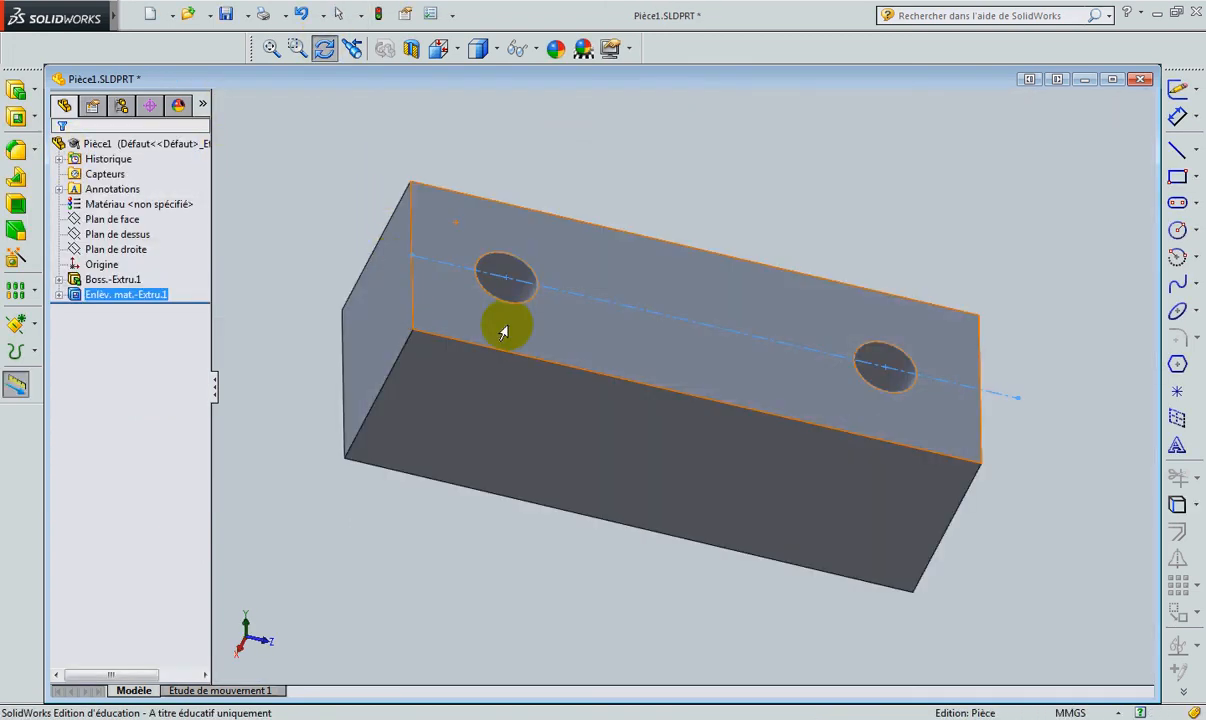
pyautogui.moveTo(536, 495); pyautogui.dragTo(509, 479)
pyautogui.moveTo(643, 497); pyautogui.dragTo(558, 390)
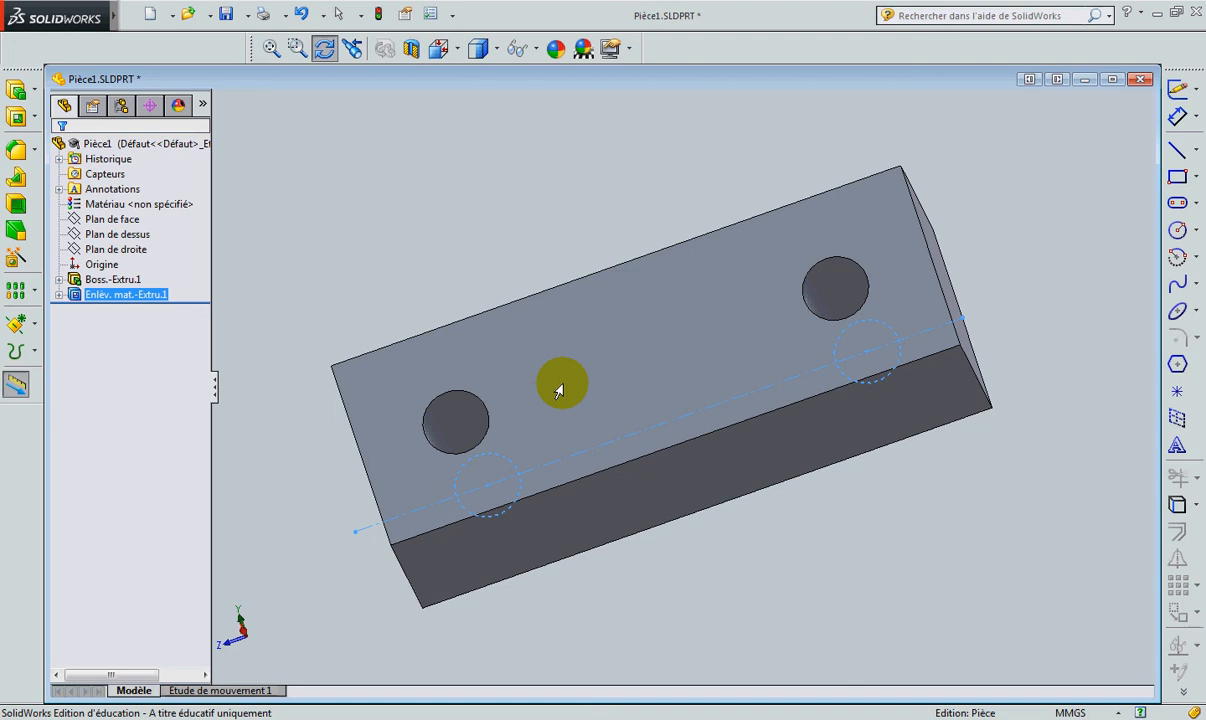